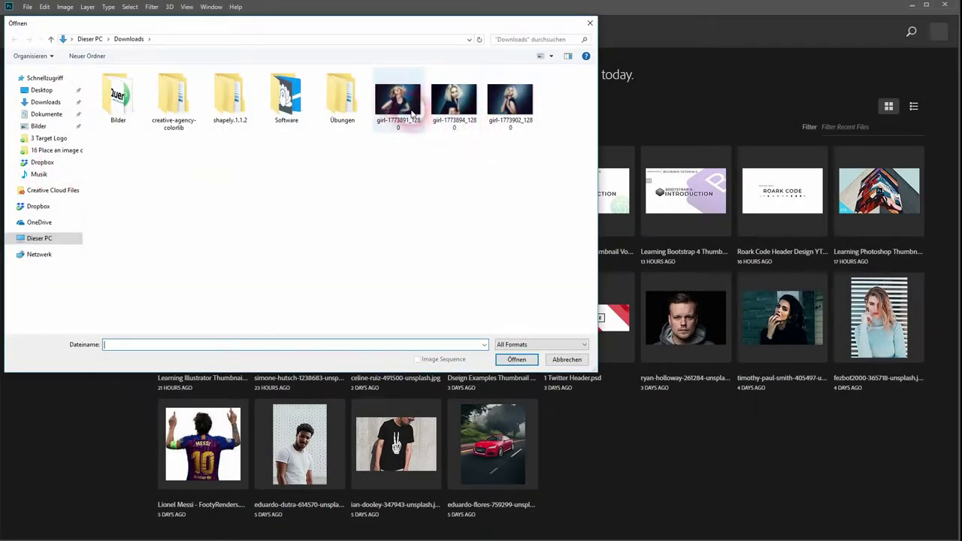
- Open the image girl-1773891_1280 and convert its Background into a regular layer named 1
click(398, 108)
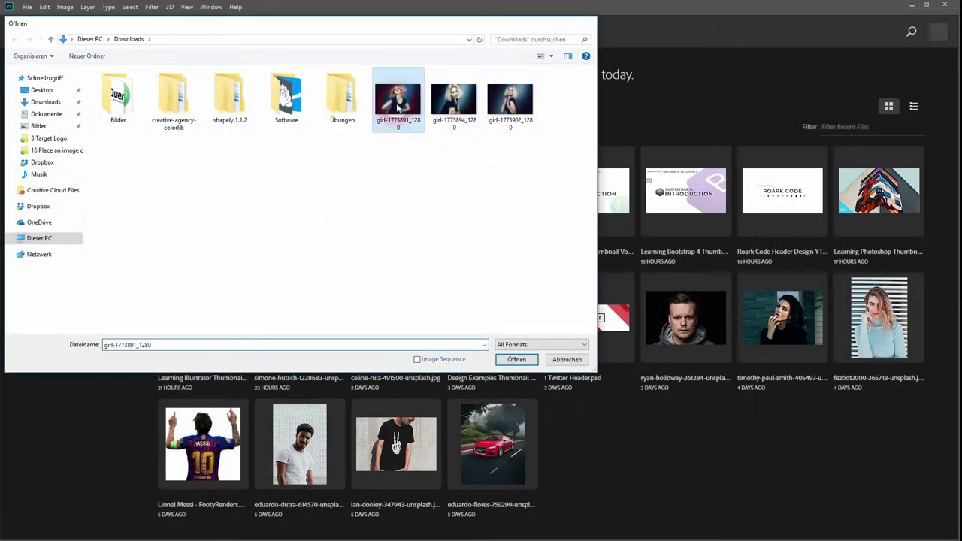
double_click(398, 108)
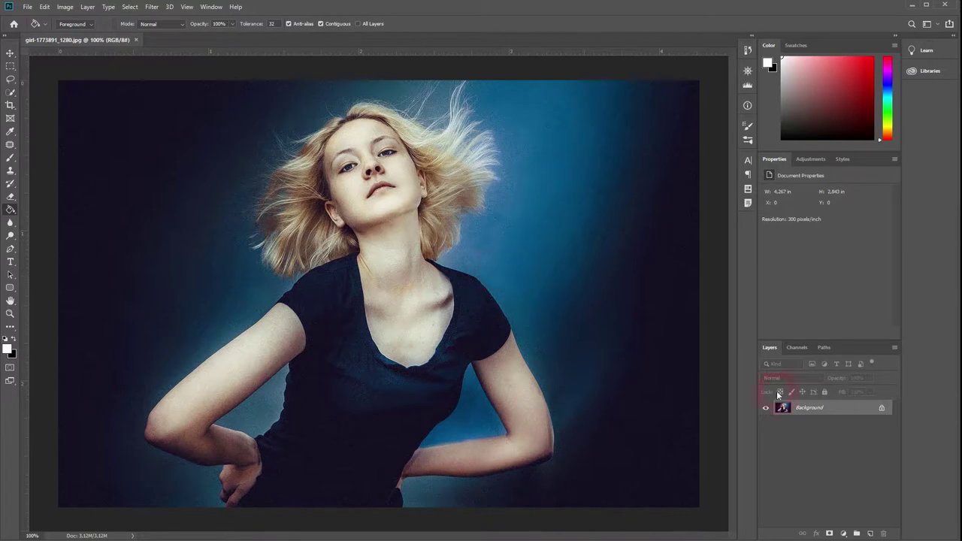
double_click(817, 413)
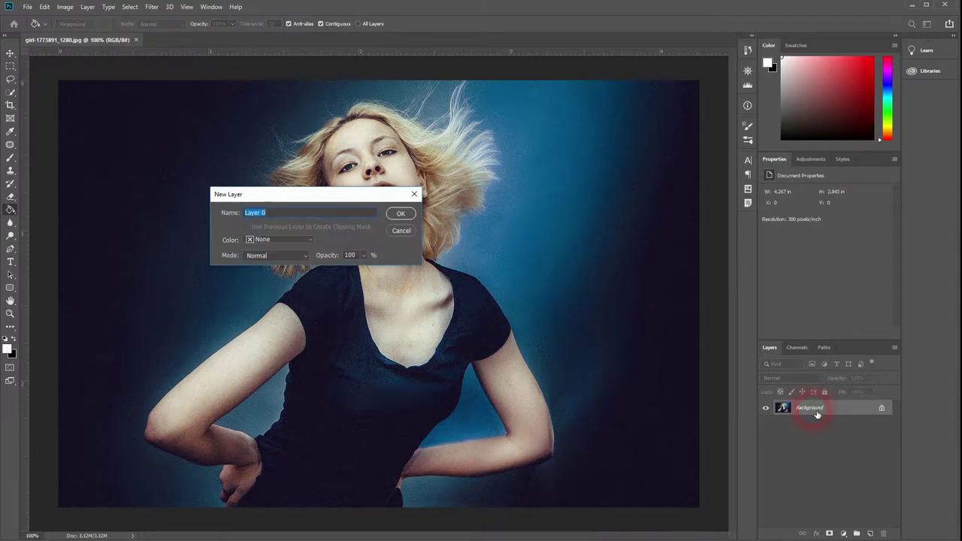
key(Return)
- Add a new layer beneath the photo layer and fill it with white using the Paint Bucket, keeping the photo layer shown
click(870, 533)
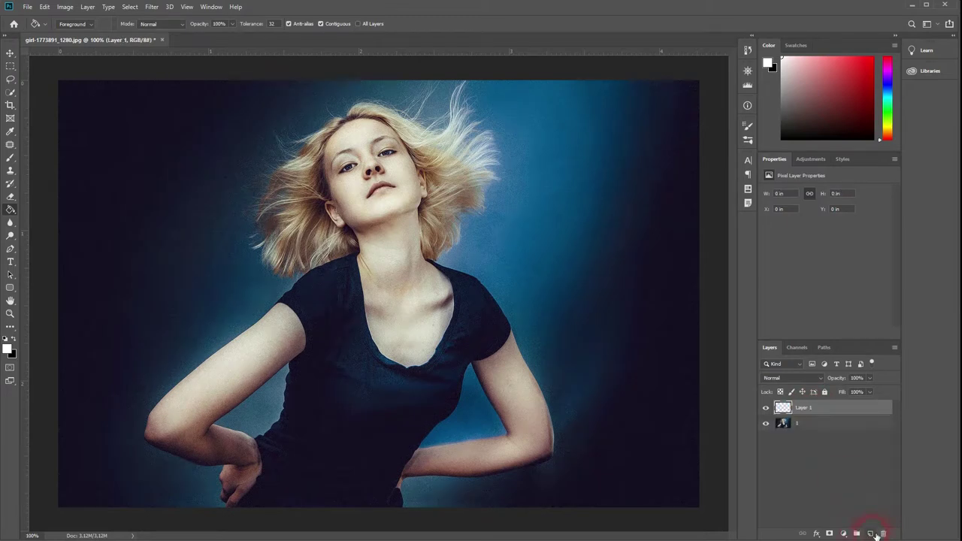
drag(832, 417, 794, 433)
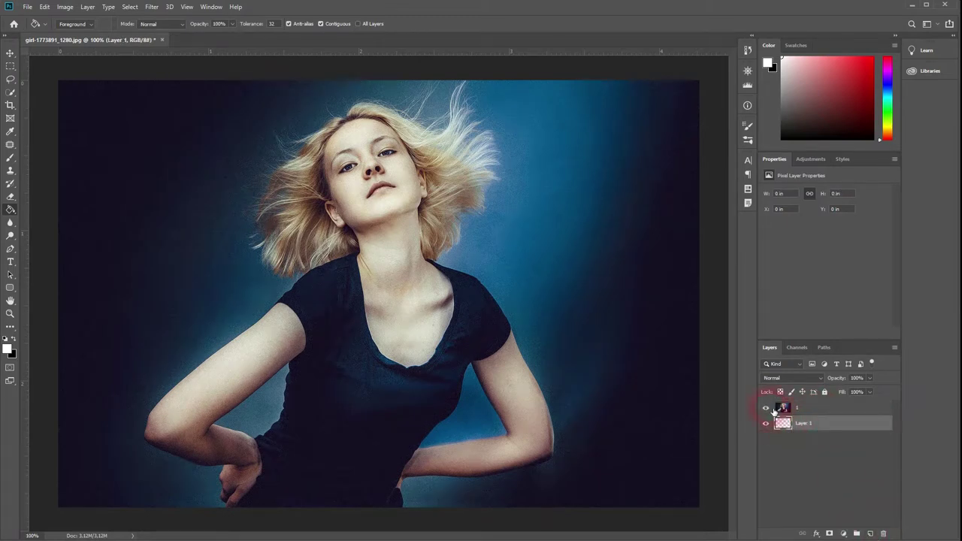
click(766, 408)
click(14, 210)
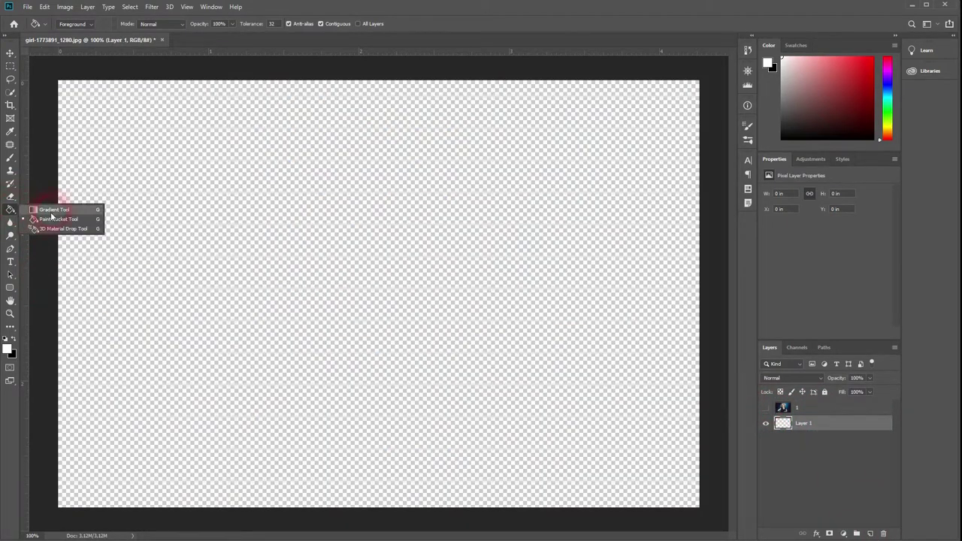
click(58, 217)
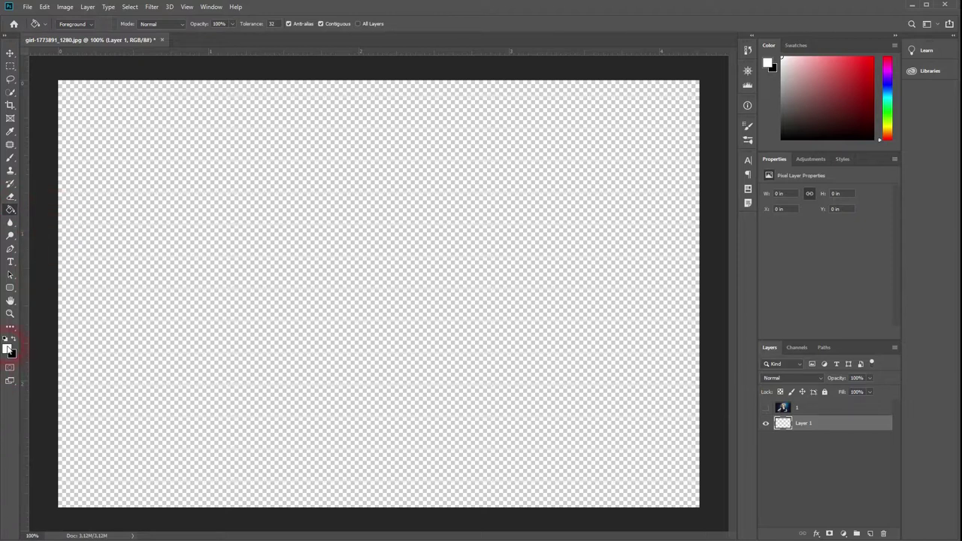
click(421, 291)
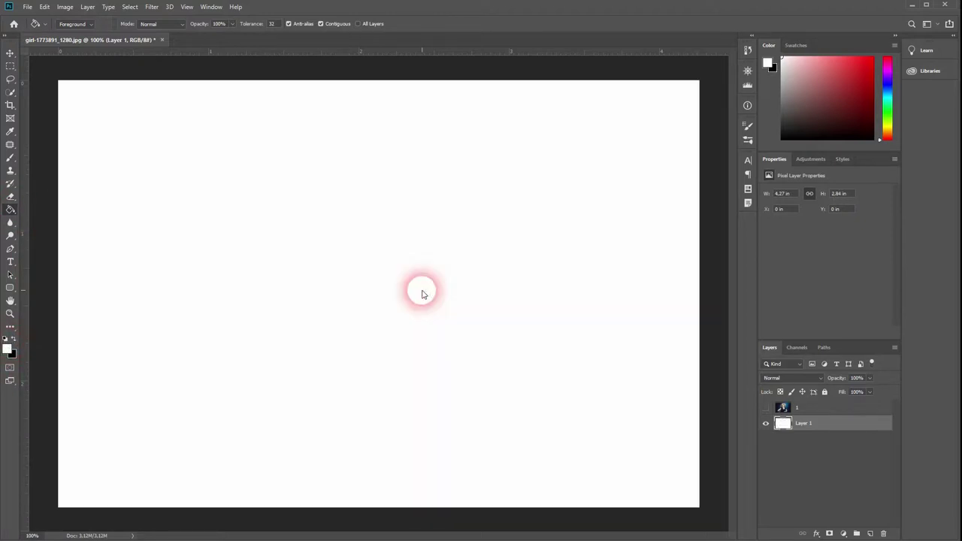
click(827, 412)
click(766, 408)
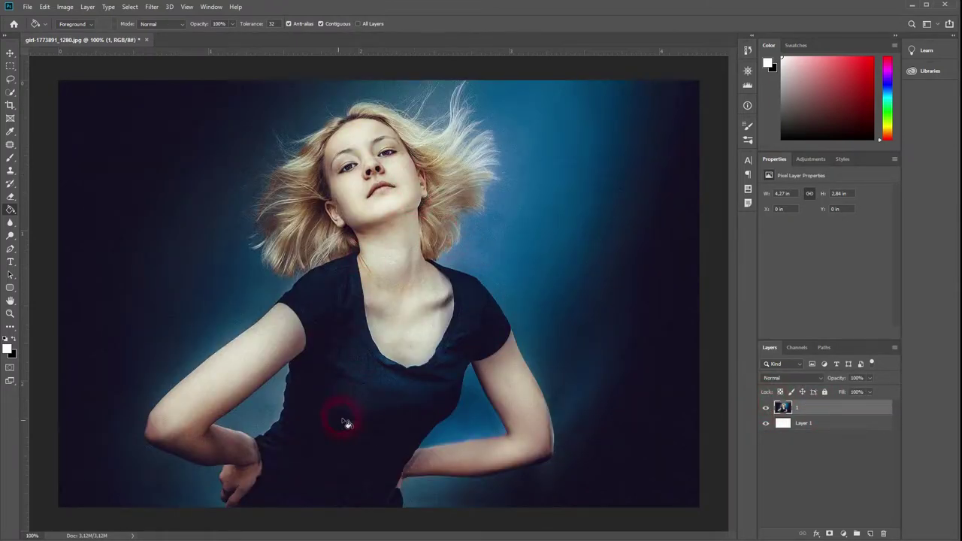
- Select the woman with the Quick Selection tool, subtracting the background around her arms, waist and hair
click(12, 91)
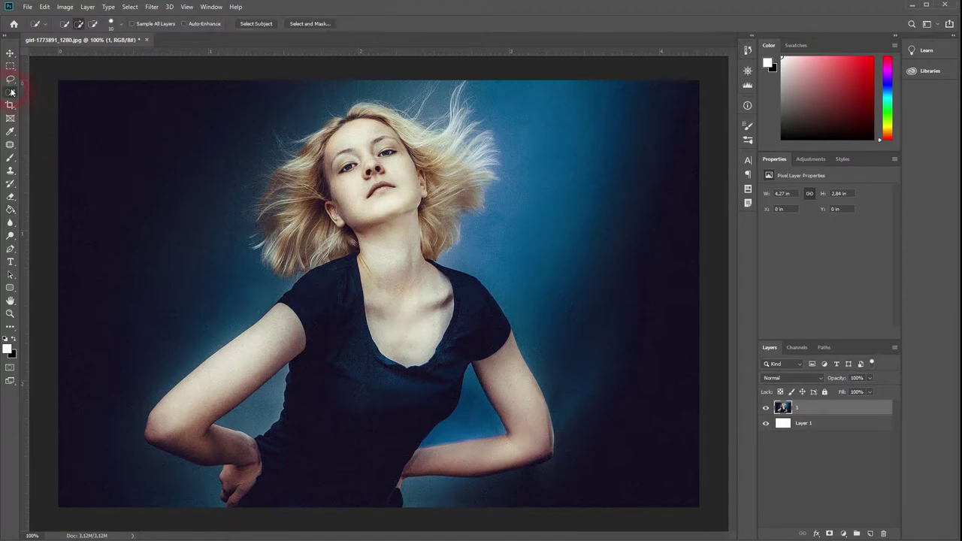
mouse_move(400, 126)
mouse_down()
mouse_move(396, 258)
mouse_move(369, 406)
mouse_move(332, 474)
mouse_move(297, 334)
mouse_move(209, 414)
mouse_move(483, 324)
mouse_move(504, 448)
mouse_move(549, 458)
mouse_move(477, 482)
mouse_move(271, 498)
mouse_move(367, 171)
mouse_move(318, 150)
mouse_move(269, 240)
mouse_move(272, 184)
mouse_move(357, 113)
mouse_move(438, 204)
mouse_move(479, 179)
mouse_move(462, 101)
mouse_move(464, 238)
mouse_up()
alt+click(475, 423)
drag(502, 492, 420, 502)
mouse_move(495, 475)
mouse_down()
mouse_move(502, 481)
mouse_move(519, 468)
mouse_move(474, 476)
mouse_up()
alt+click(484, 482)
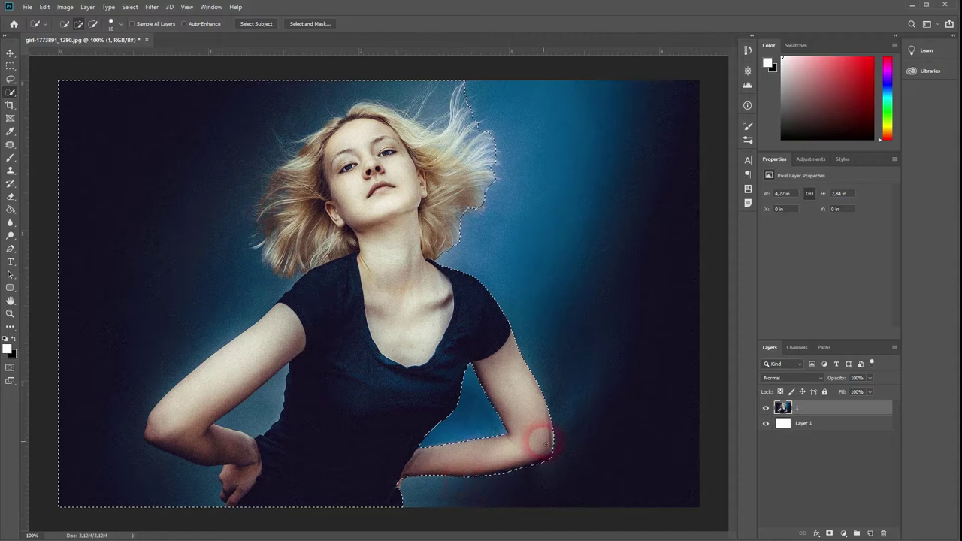
alt+click(267, 414)
mouse_move(287, 428)
mouse_down()
mouse_move(123, 477)
mouse_move(165, 200)
mouse_move(322, 85)
mouse_move(390, 85)
mouse_up()
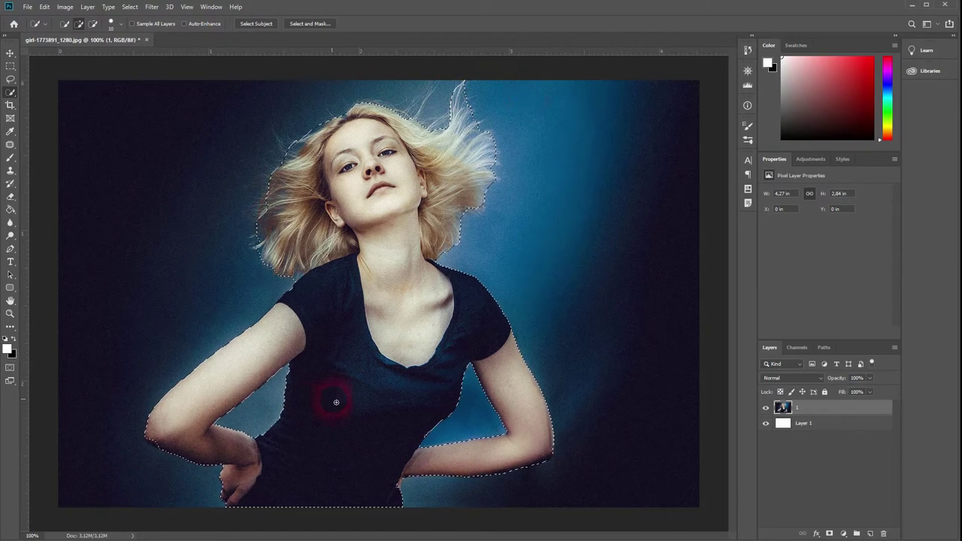
- Refine the selection edge around the waist and bent arm on the photo's right, and inspect the remaining outline
scroll(231, 437, up, 8)
drag(565, 429, 282, 474)
alt+click(365, 508)
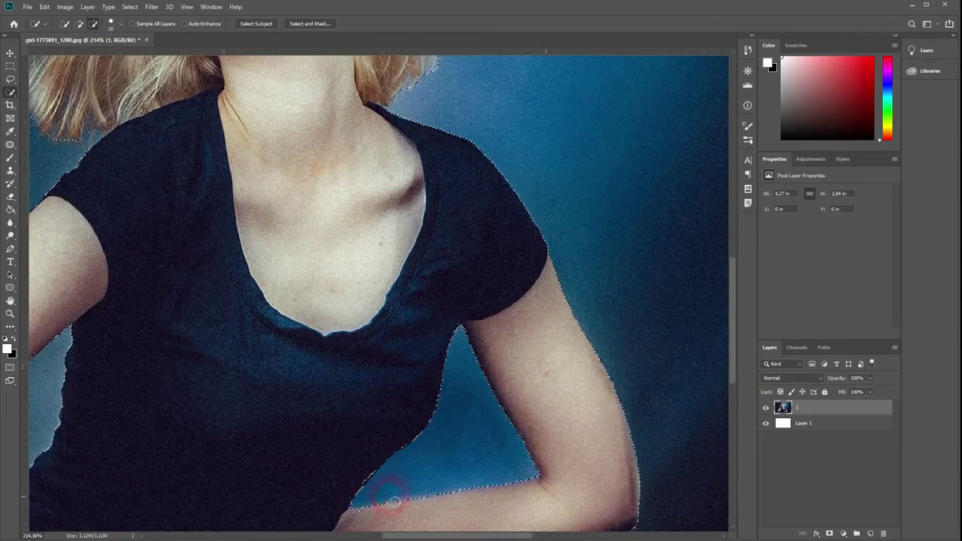
drag(402, 494, 424, 279)
alt+click(333, 383)
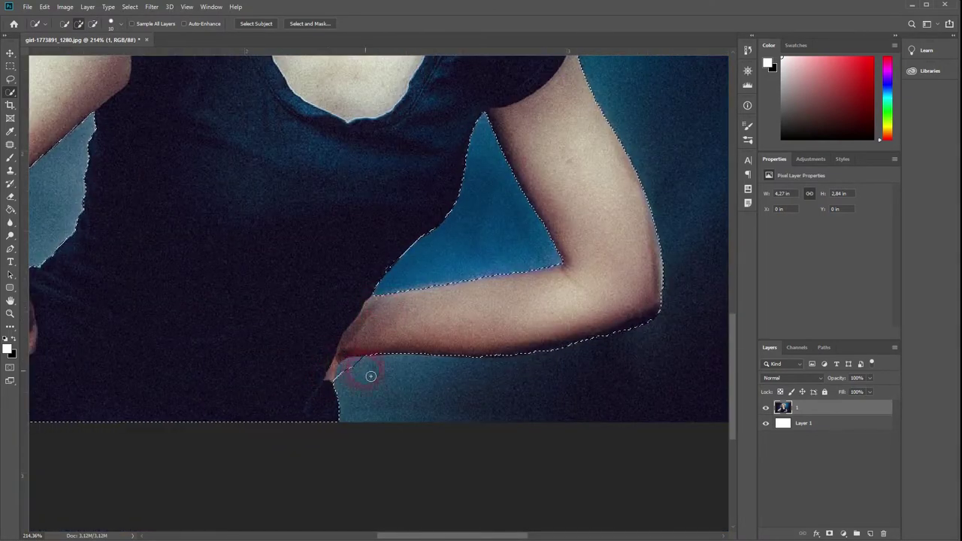
scroll(221, 365, left, 5)
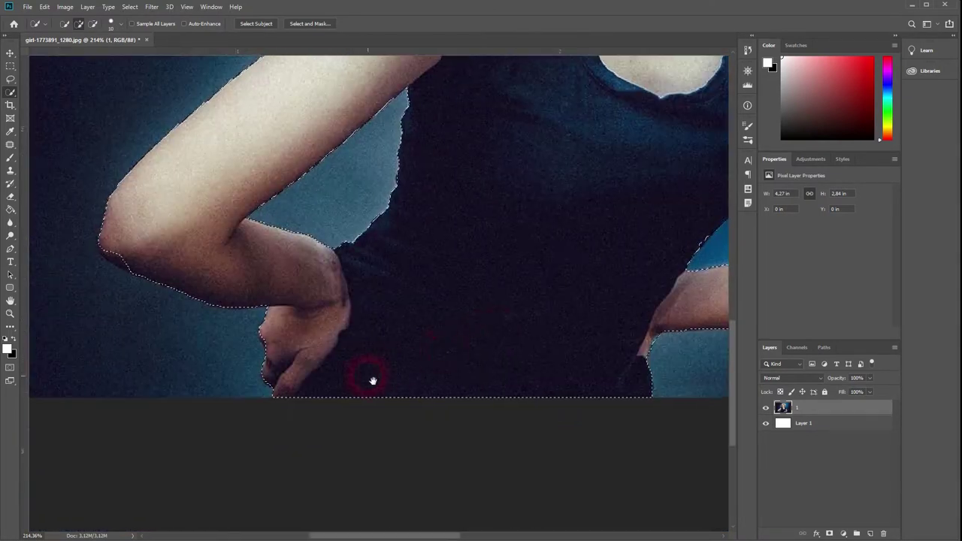
scroll(401, 260, up, 10)
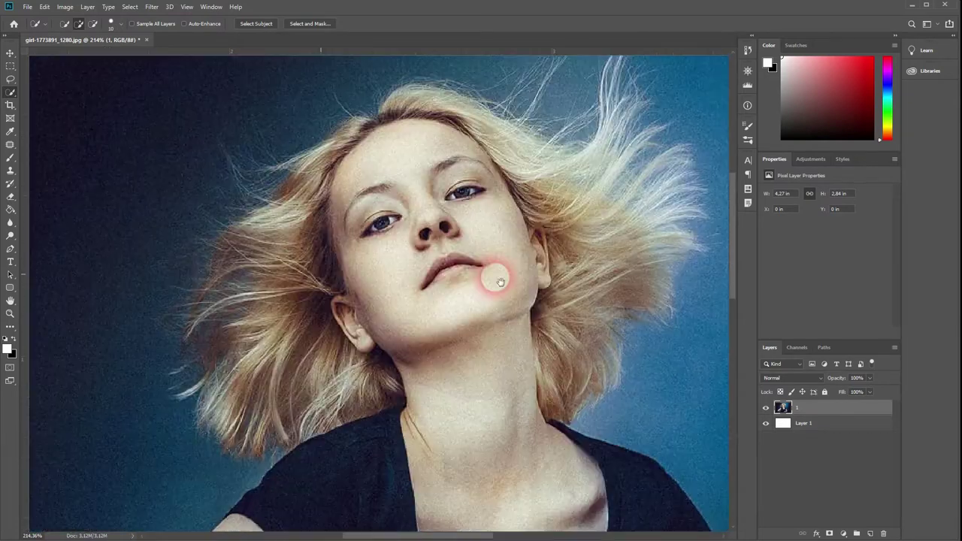
scroll(520, 315, left, 1)
scroll(519, 315, down, 4)
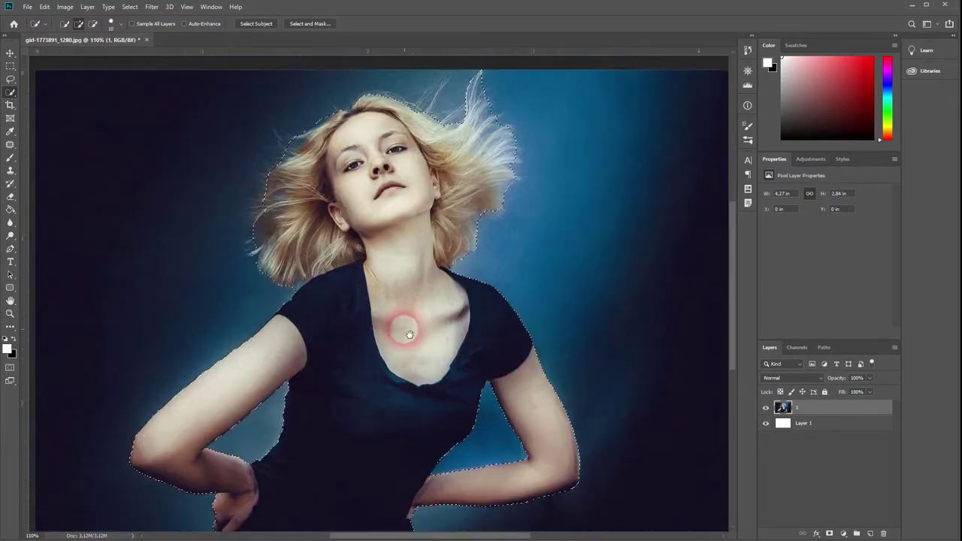
- Mask layer 1 with the selection, and refine its edge in Select and Mask with a 2 px radius and brushing around the hair
click(829, 533)
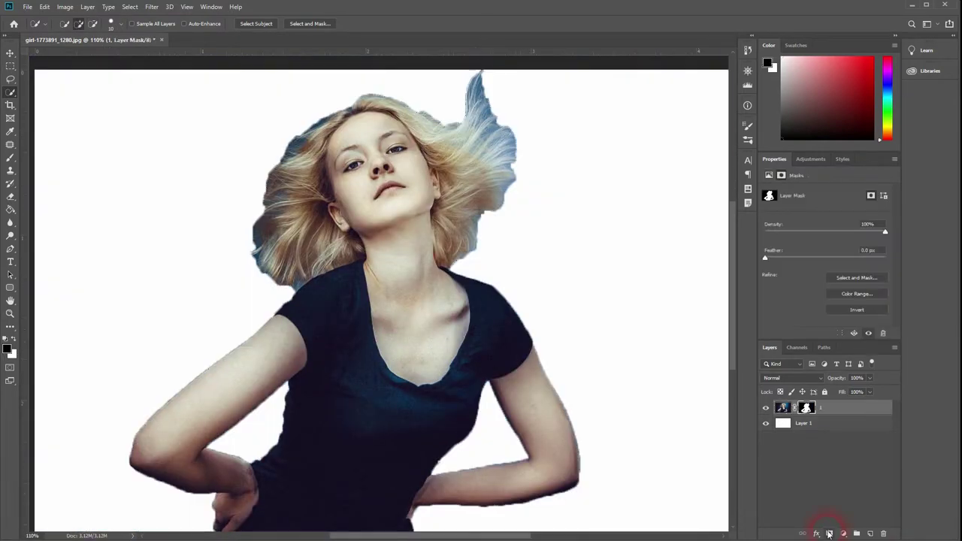
click(855, 277)
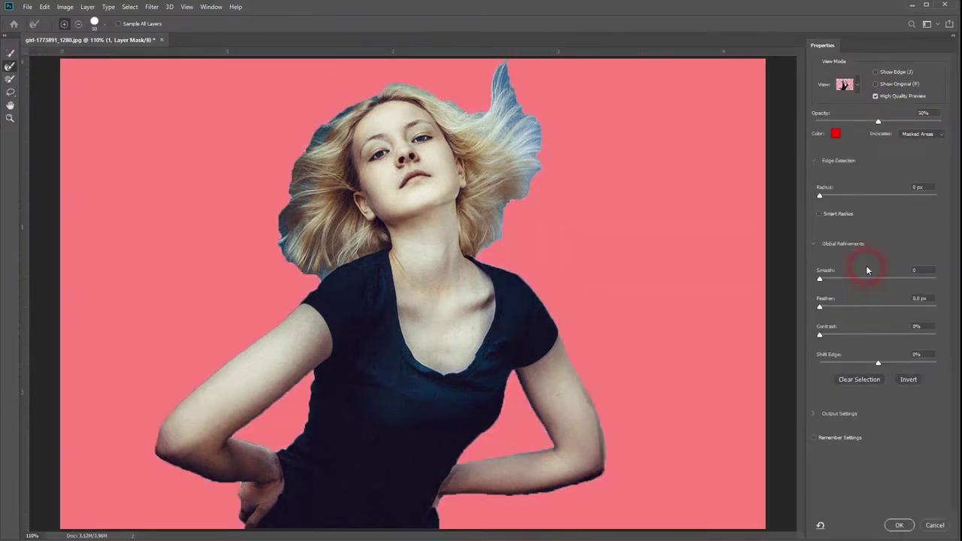
drag(819, 197, 826, 198)
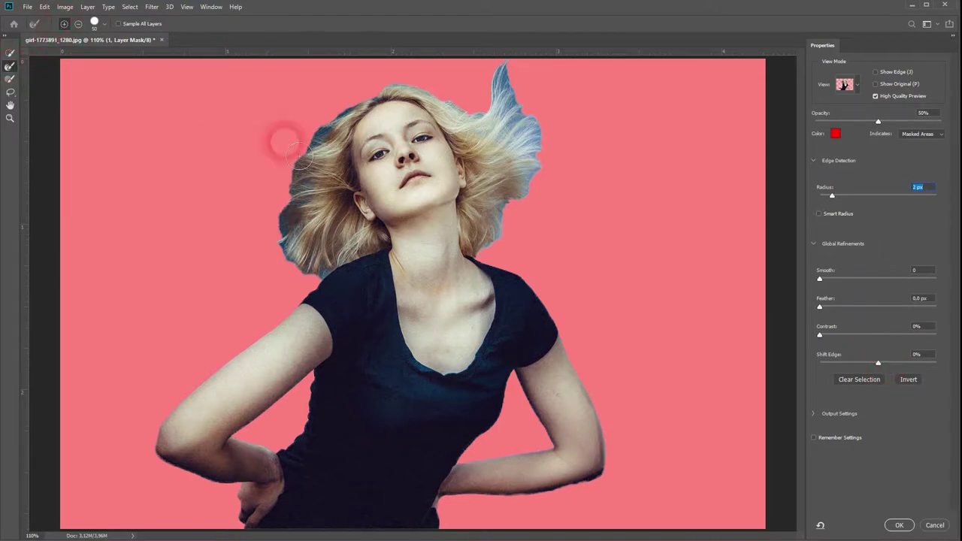
mouse_move(298, 246)
mouse_down()
mouse_move(347, 249)
mouse_move(338, 281)
mouse_move(285, 259)
mouse_move(275, 226)
mouse_move(289, 205)
mouse_move(304, 203)
mouse_move(294, 194)
mouse_move(322, 154)
mouse_move(340, 150)
mouse_move(349, 112)
mouse_move(439, 86)
mouse_move(485, 113)
mouse_move(510, 89)
mouse_move(509, 62)
mouse_move(522, 109)
mouse_move(505, 98)
mouse_move(534, 114)
mouse_move(518, 132)
mouse_move(549, 148)
mouse_move(519, 154)
mouse_move(540, 212)
mouse_move(516, 223)
mouse_move(495, 265)
mouse_up()
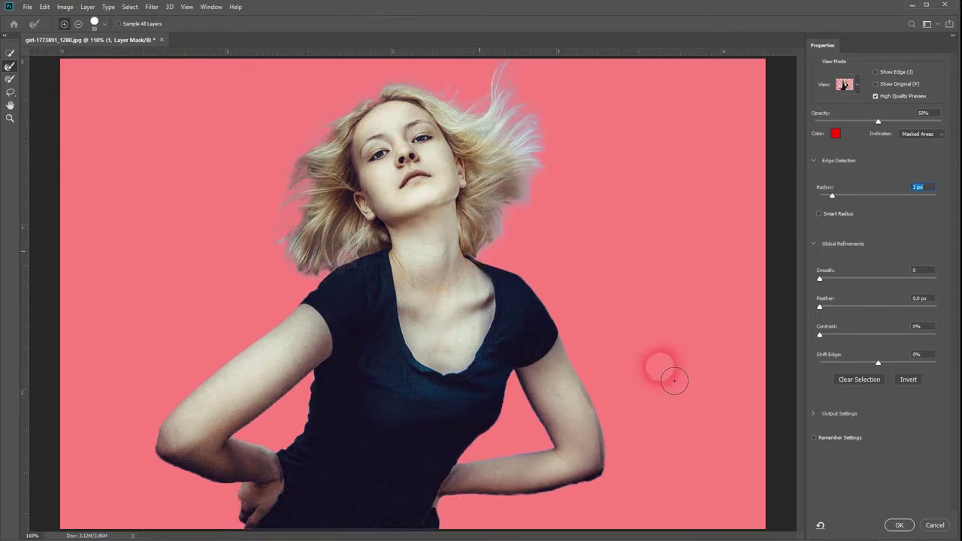
click(898, 525)
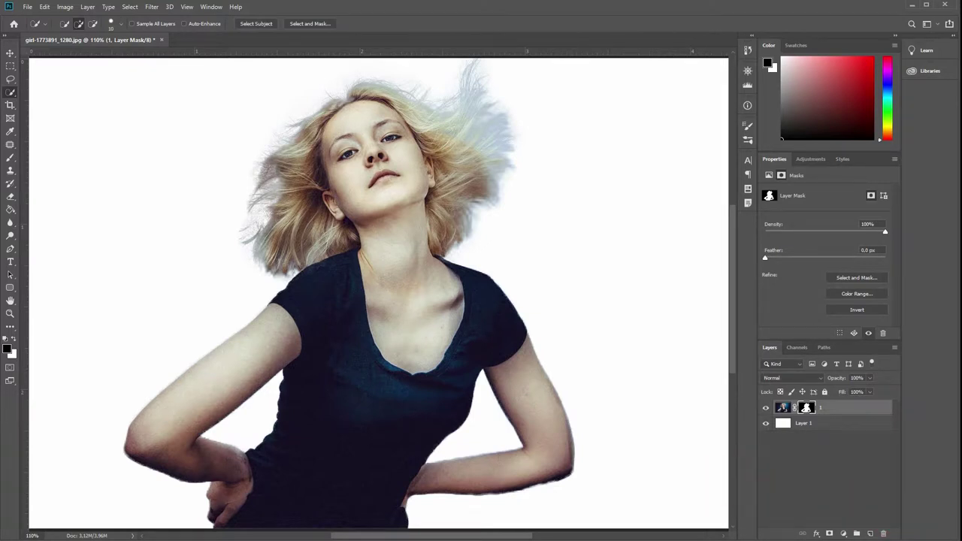
- Switch to File Explorer and place girl-1773894_1280 from the Downloads folder into the document at full size
key(alt+Tab)
click(335, 270)
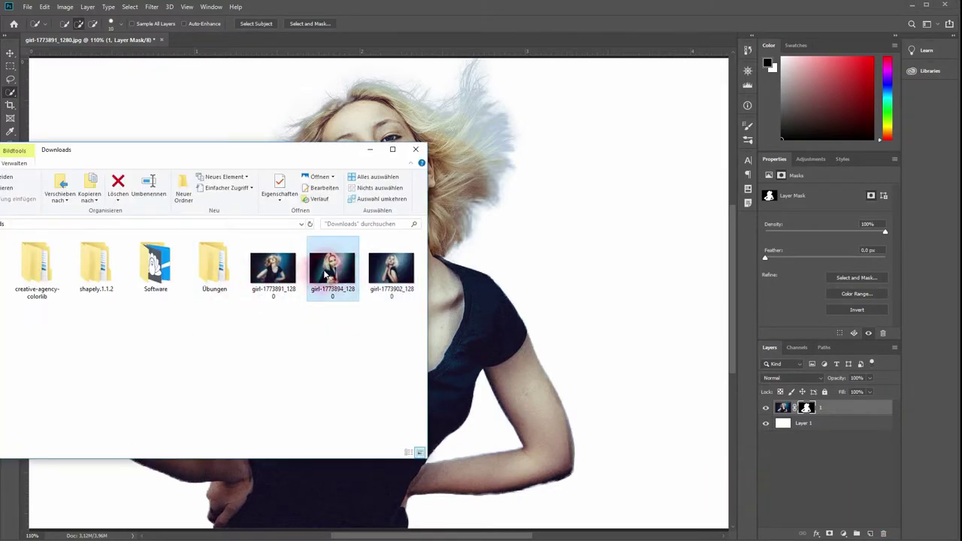
drag(329, 274, 601, 290)
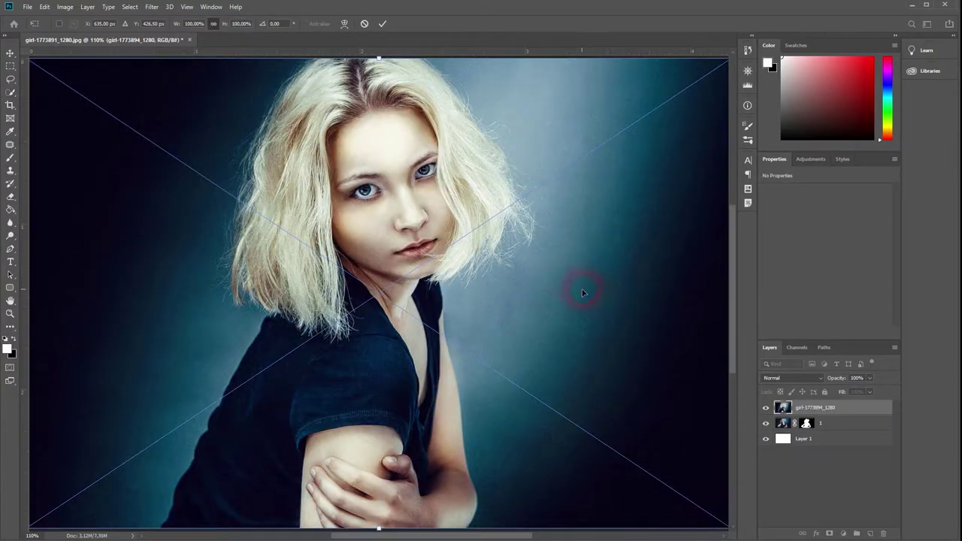
key(Return)
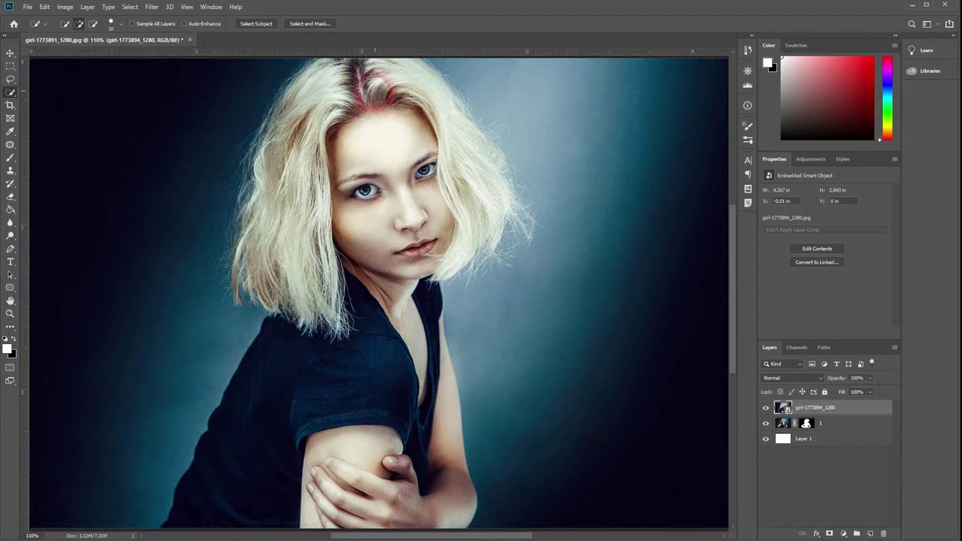
- Select the woman in the girl-1773894_1280 layer with the Quick Selection tool and add a layer mask from the selection
mouse_move(374, 87)
mouse_down()
mouse_move(394, 295)
mouse_move(319, 458)
mouse_move(409, 498)
mouse_move(423, 197)
mouse_move(444, 146)
mouse_move(399, 78)
mouse_move(308, 180)
mouse_move(268, 262)
mouse_move(489, 168)
mouse_move(498, 213)
mouse_move(281, 276)
mouse_move(394, 438)
mouse_up()
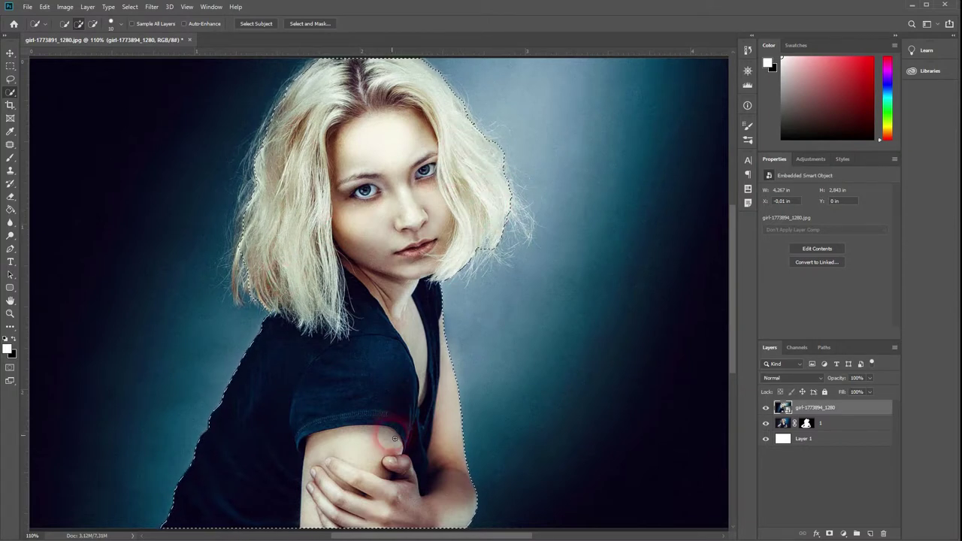
click(337, 465)
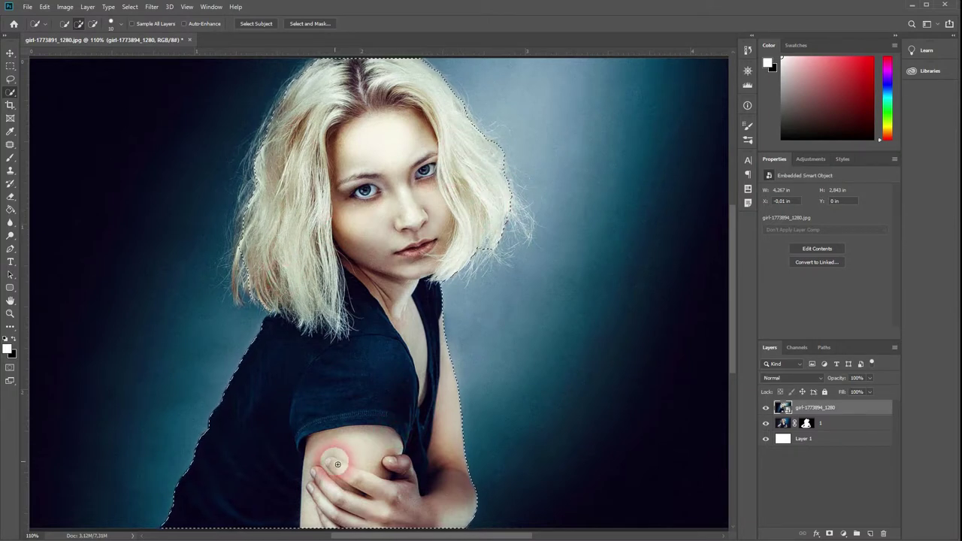
click(381, 475)
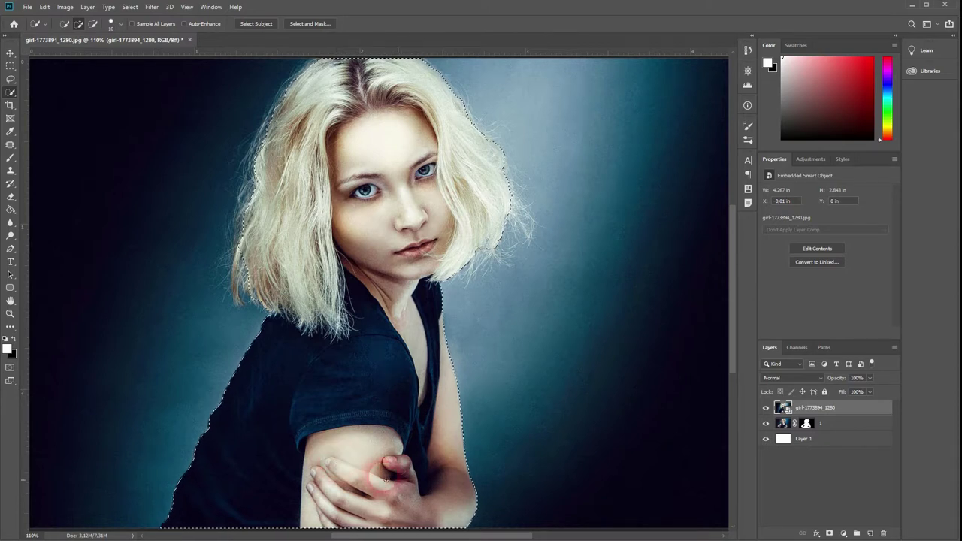
click(829, 533)
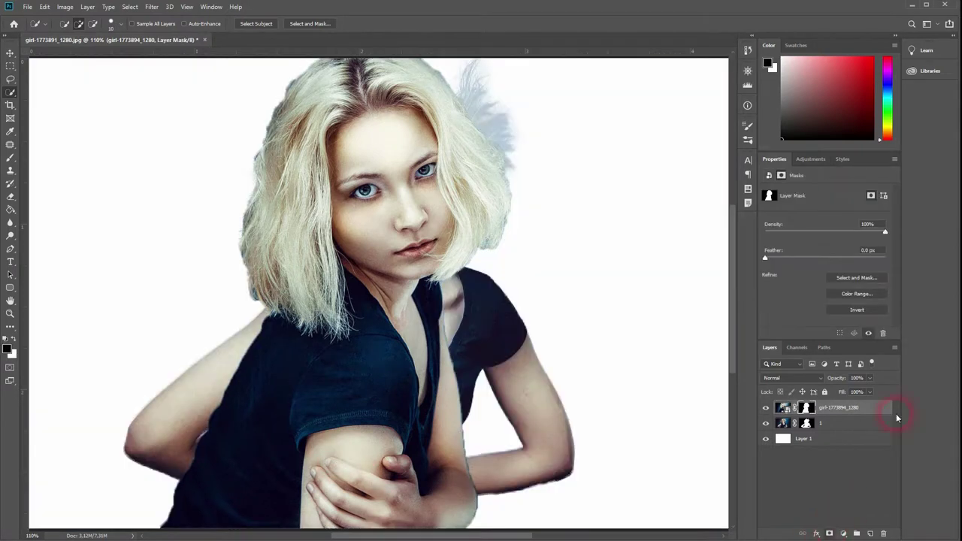
- Refine the girl-1773894_1280 mask in Select and Mask with a 3 px radius and brushing along the hair edges
click(856, 278)
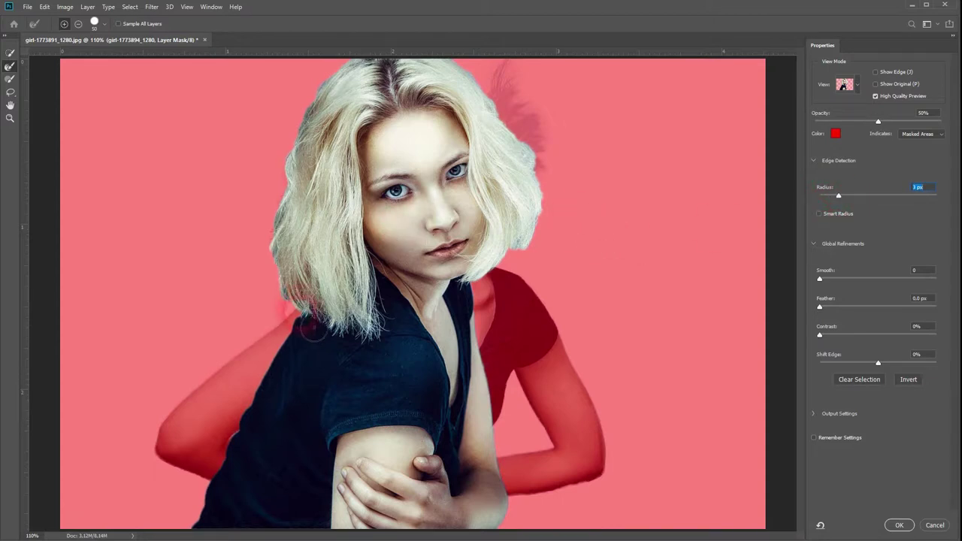
mouse_move(304, 324)
mouse_down()
mouse_move(292, 297)
mouse_move(292, 240)
mouse_move(306, 161)
mouse_move(343, 90)
mouse_move(517, 98)
mouse_move(490, 92)
mouse_move(527, 139)
mouse_move(554, 200)
mouse_move(543, 254)
mouse_move(520, 277)
mouse_move(569, 232)
mouse_move(587, 245)
mouse_move(609, 235)
mouse_up()
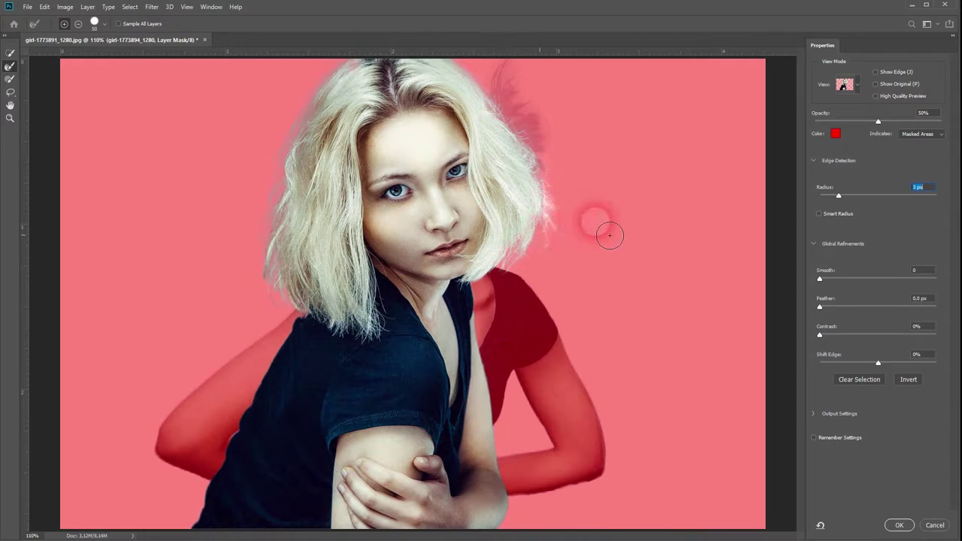
click(900, 523)
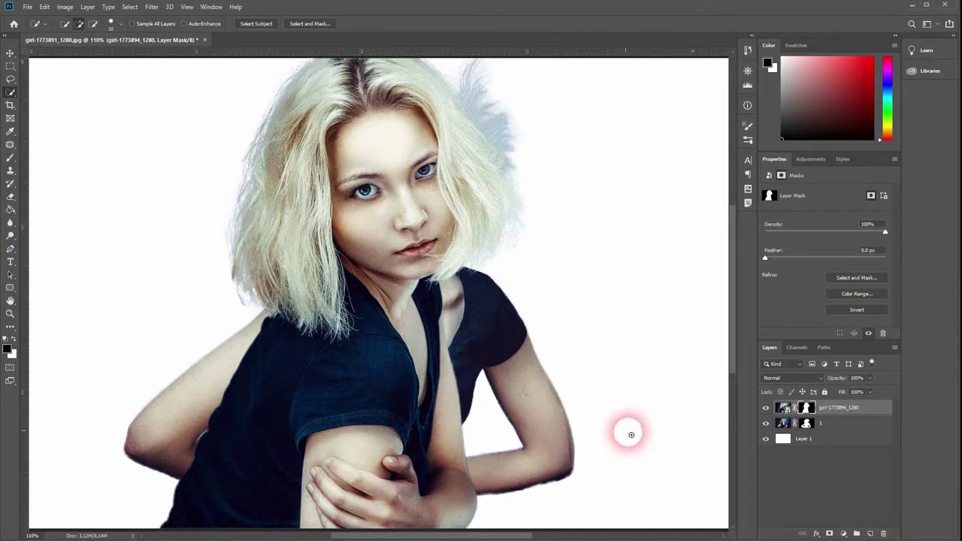
- Switch to File Explorer and place girl-1773902_1280 from the Downloads folder as the top layer of the document
scroll(483, 362, down, 7)
scroll(478, 366, up, 3)
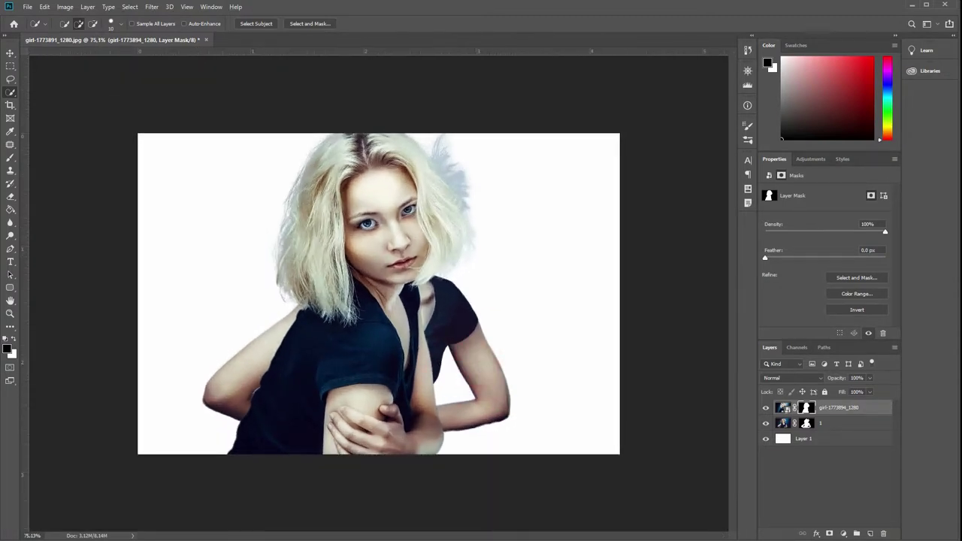
key(alt+Tab)
drag(392, 260, 565, 342)
key(Return)
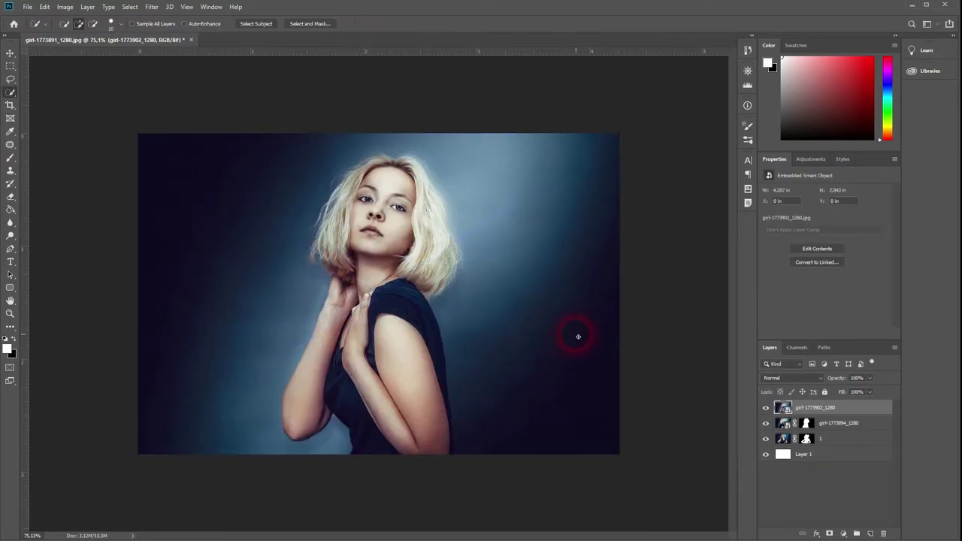
- Select the woman in the girl-1773902_1280 layer with the Quick Selection tool and add a layer mask from the selection
mouse_move(385, 191)
mouse_down()
mouse_move(395, 302)
mouse_move(420, 416)
mouse_up()
mouse_move(375, 448)
mouse_down()
mouse_move(344, 348)
mouse_move(316, 369)
mouse_up()
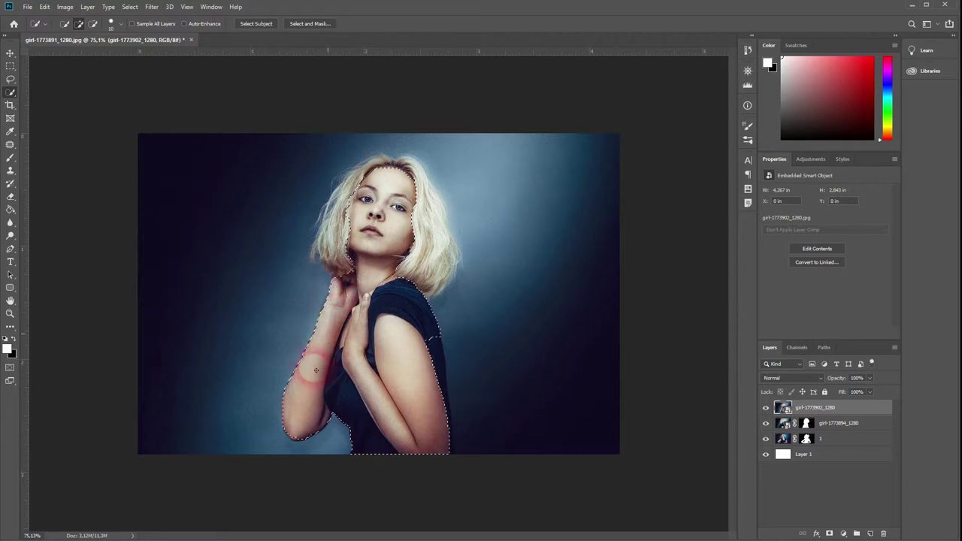
mouse_move(293, 432)
mouse_down()
mouse_move(351, 293)
mouse_move(329, 243)
mouse_move(339, 216)
mouse_move(369, 179)
mouse_move(405, 157)
mouse_move(446, 406)
mouse_up()
scroll(331, 394, up, 8)
drag(298, 476, 253, 348)
drag(315, 91, 453, 280)
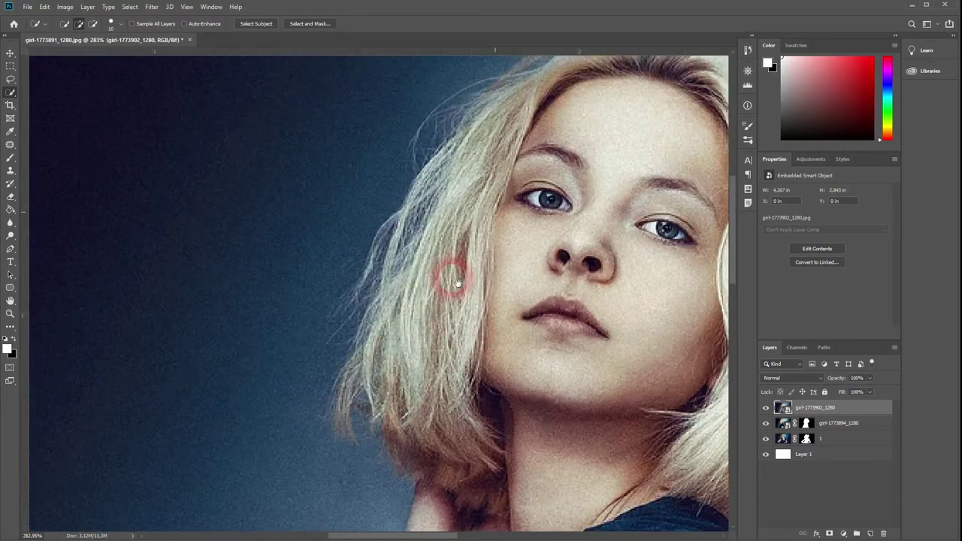
drag(676, 293, 410, 261)
scroll(406, 259, down, 10)
scroll(395, 193, down, 6)
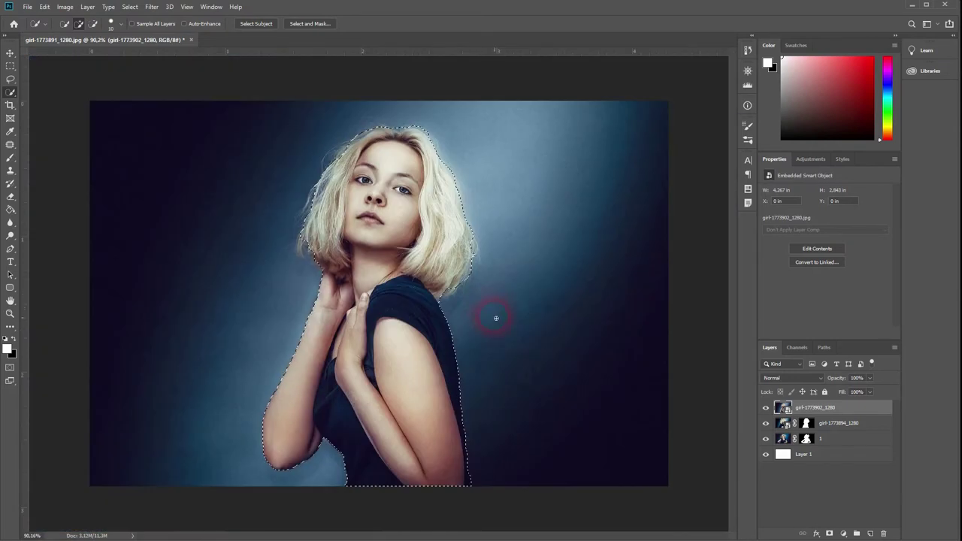
click(830, 532)
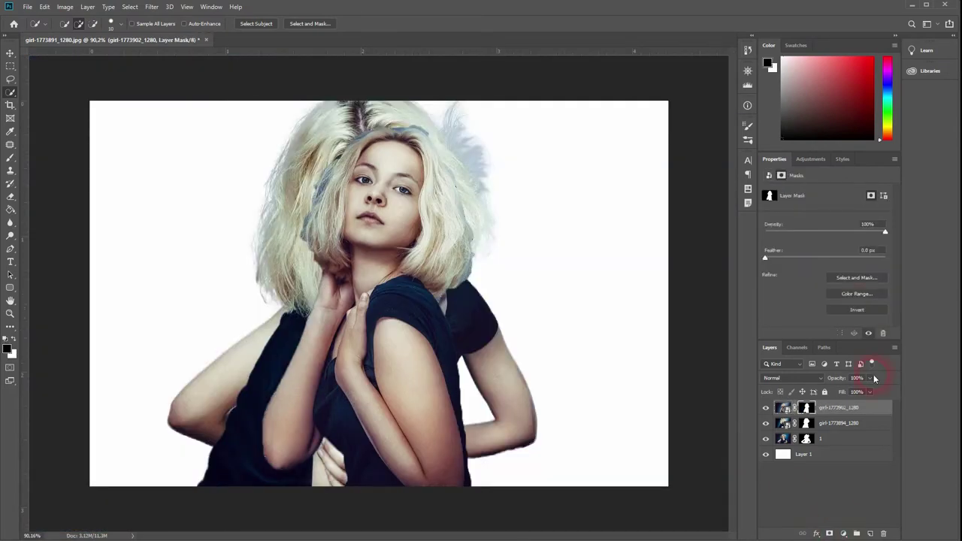
- Refine the girl-1773902_1280 mask in Select and Mask with a 3 px radius and brushing along the hair edges
click(854, 279)
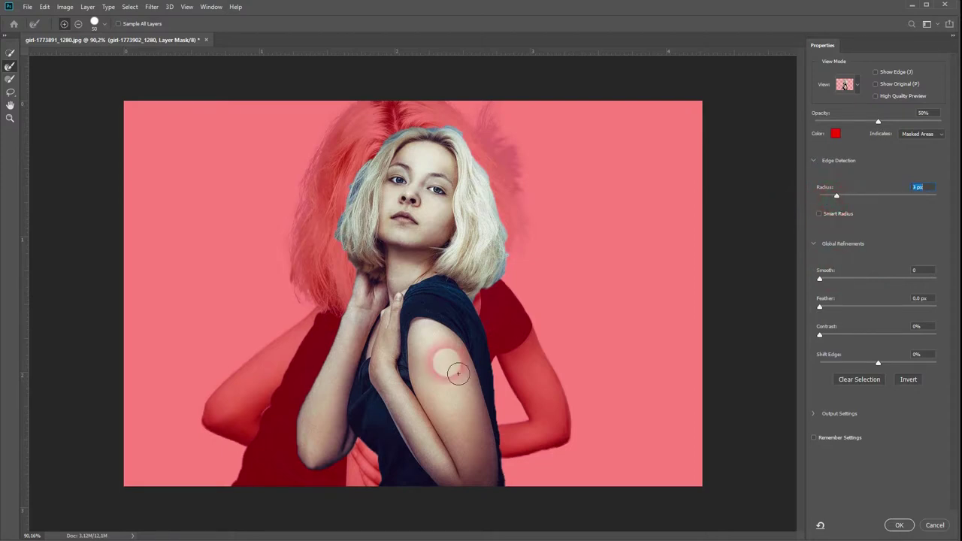
mouse_move(350, 225)
mouse_down()
mouse_move(339, 255)
mouse_move(358, 220)
mouse_move(353, 196)
mouse_move(384, 147)
mouse_move(403, 148)
mouse_move(425, 117)
mouse_move(464, 125)
mouse_move(508, 194)
mouse_move(475, 154)
mouse_move(515, 242)
mouse_move(516, 277)
mouse_move(504, 261)
mouse_move(484, 308)
mouse_move(518, 252)
mouse_move(516, 229)
mouse_move(525, 268)
mouse_up()
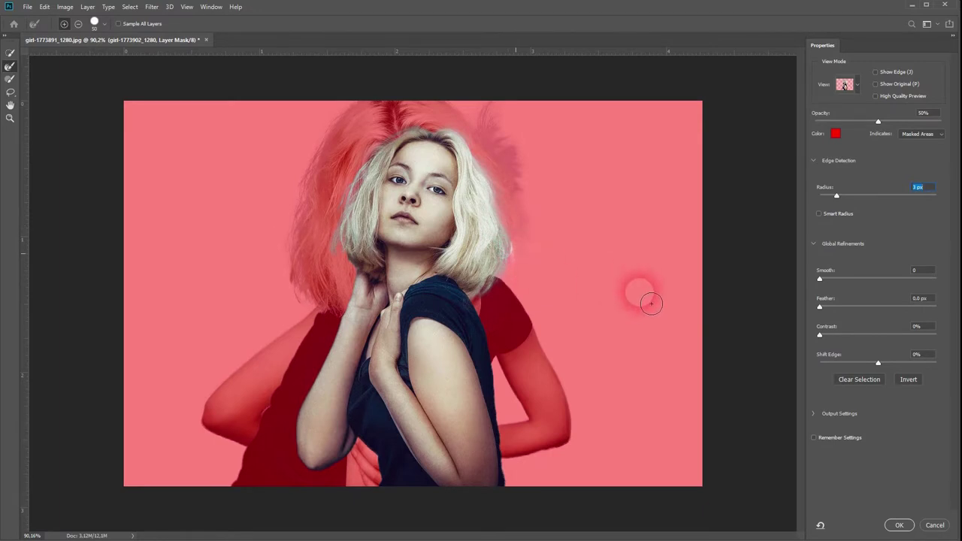
click(905, 525)
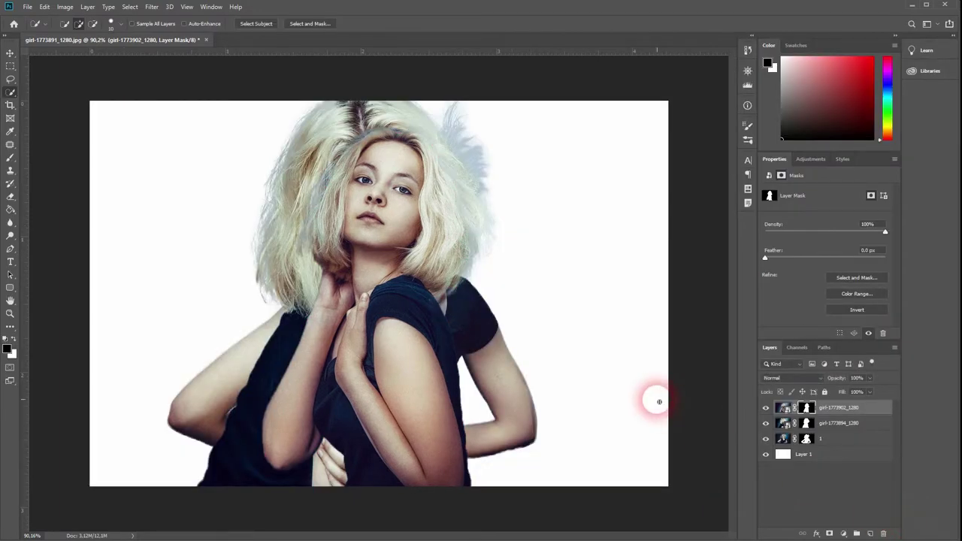
- Move the girl-1773902_1280 cutout left to about X -1.05 in and the girl-1773894_1280 cutout right to about X 1.32 in
click(10, 54)
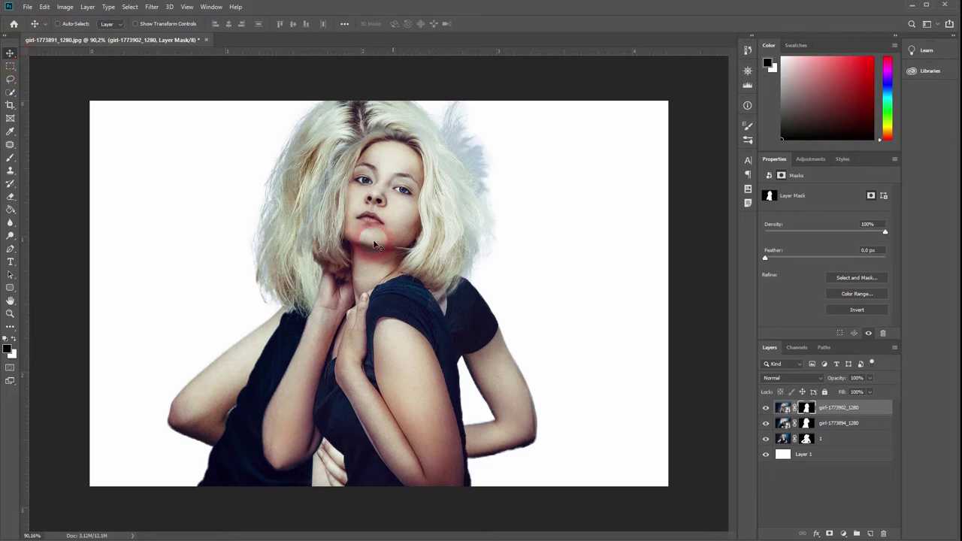
drag(410, 343, 267, 345)
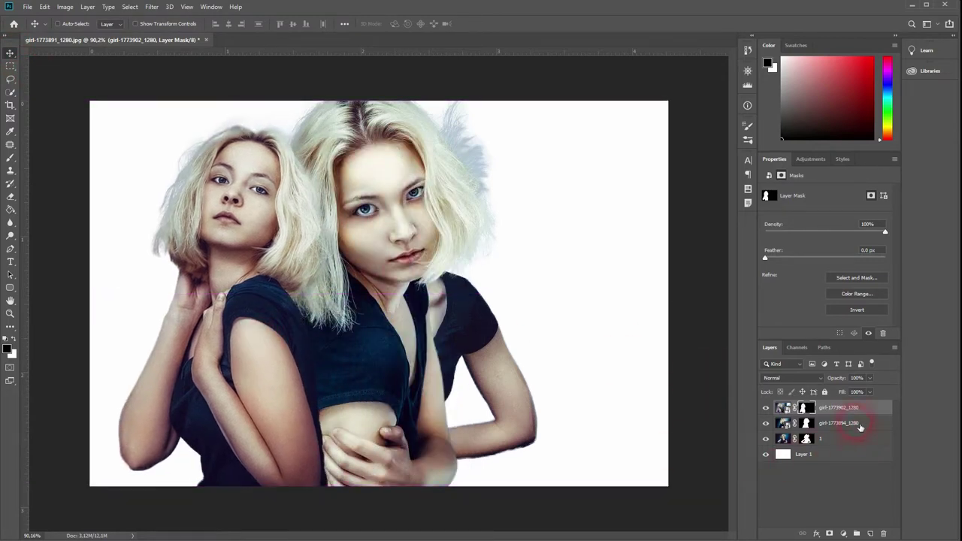
click(857, 423)
drag(385, 331, 558, 343)
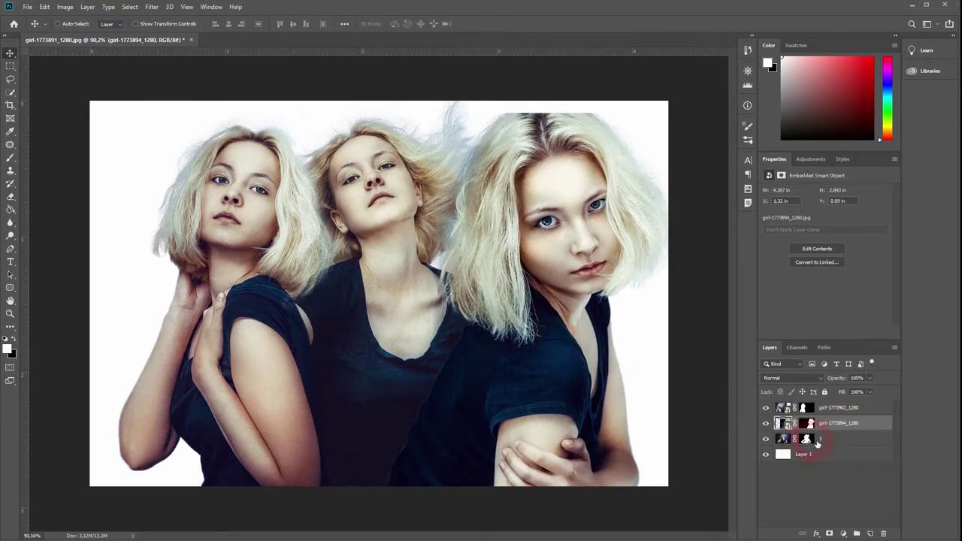
- Rename the girl-1773894_1280 layer as 2 and the girl-1773902_1280 layer as 3
text(2)
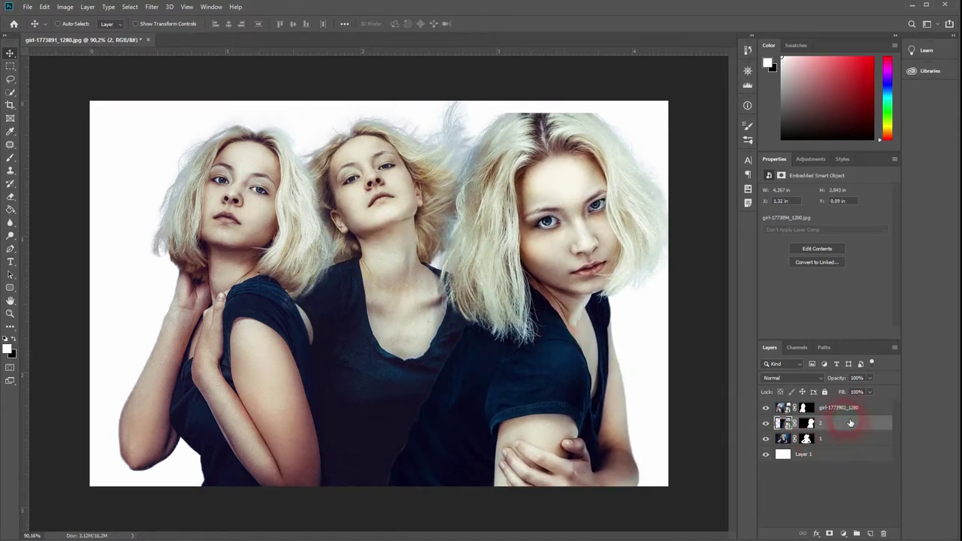
double_click(839, 408)
text(3)
key(Return)
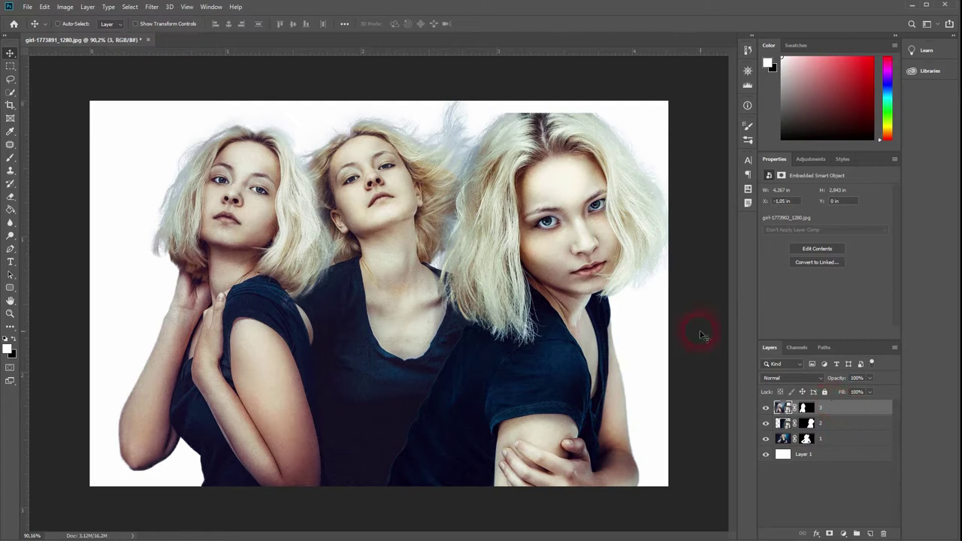
- Scale layer 3 down to about 90% with Free Transform, keeping its lower edge on the canvas bottom
click(580, 270)
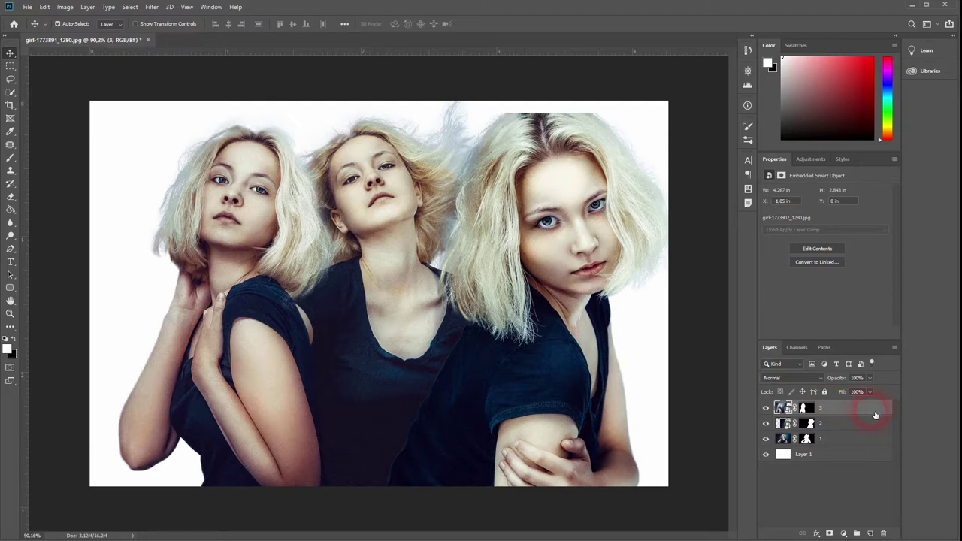
key(ctrl+t)
drag(524, 101, 475, 150)
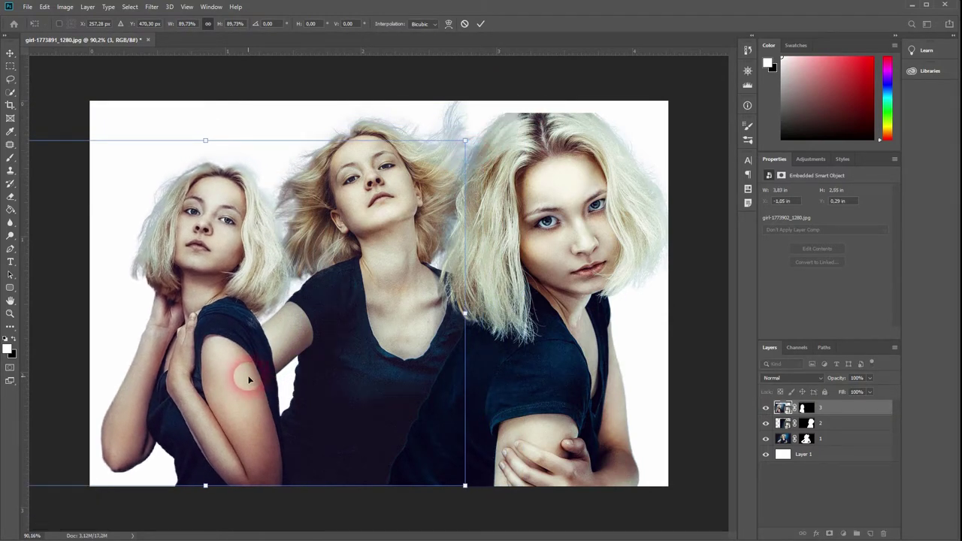
key(Return)
- Scale layer 2 down to about 3.57 in wide with Free Transform and position it at about X 1.92 in, Y 0.55 in
click(856, 427)
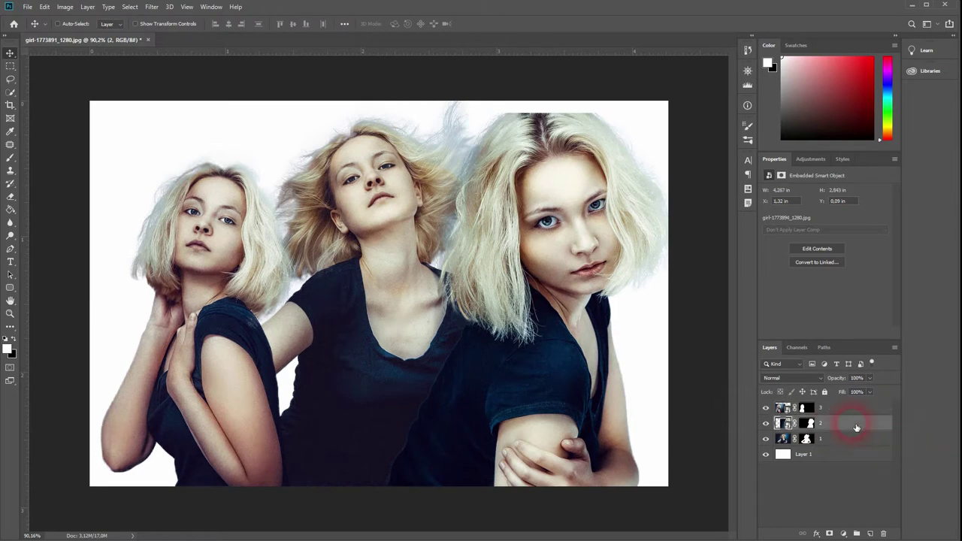
key(ctrl+t)
drag(268, 110, 362, 179)
drag(600, 371, 586, 371)
key(Return)
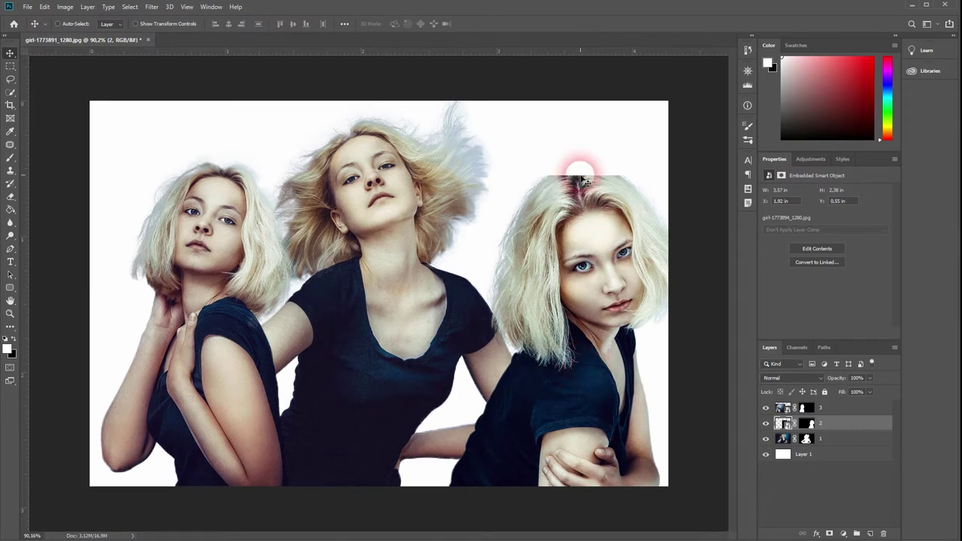
- Scale layer 2 up to about 125% with Free Transform and position it at about X 1.2 in, Y 0 in
key(ctrl)
key(ctrl+t)
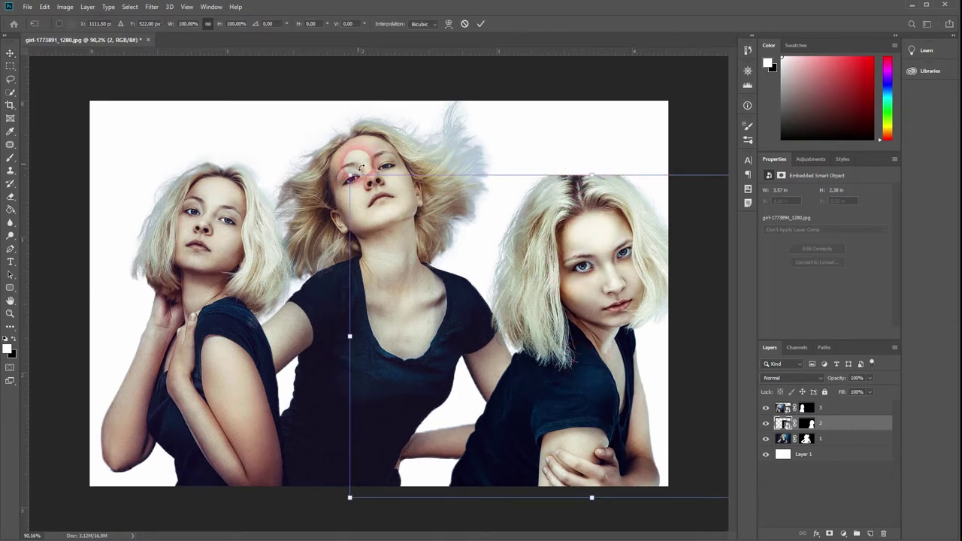
drag(350, 176, 224, 115)
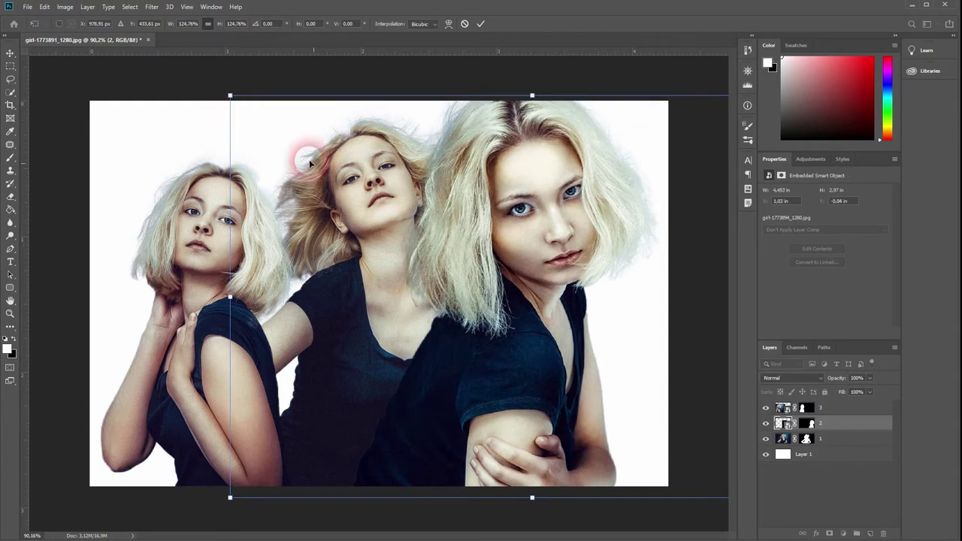
drag(498, 326, 522, 330)
key(Return)
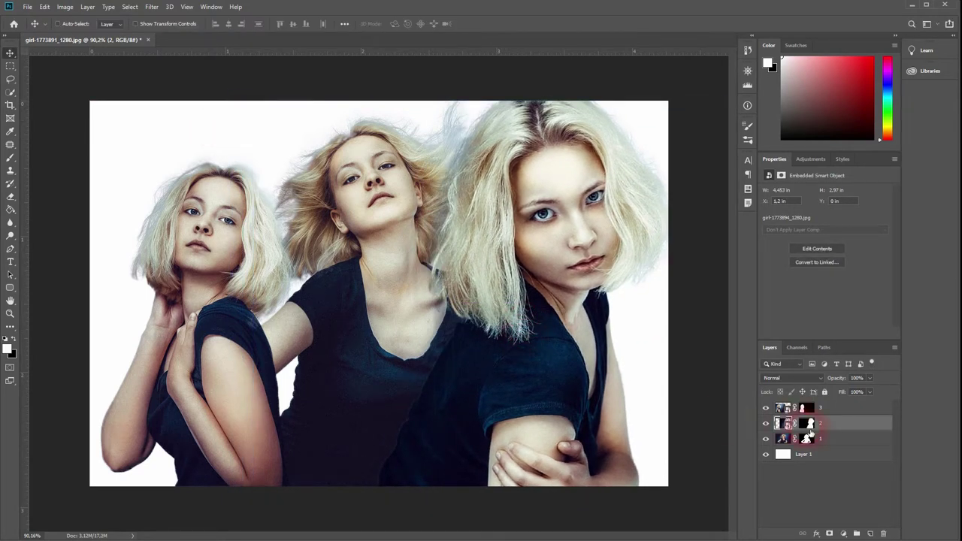
- Scale layer 3 up to about 121% with Free Transform and shift it left to about X -1.46 in
click(836, 413)
key(ctrl+t)
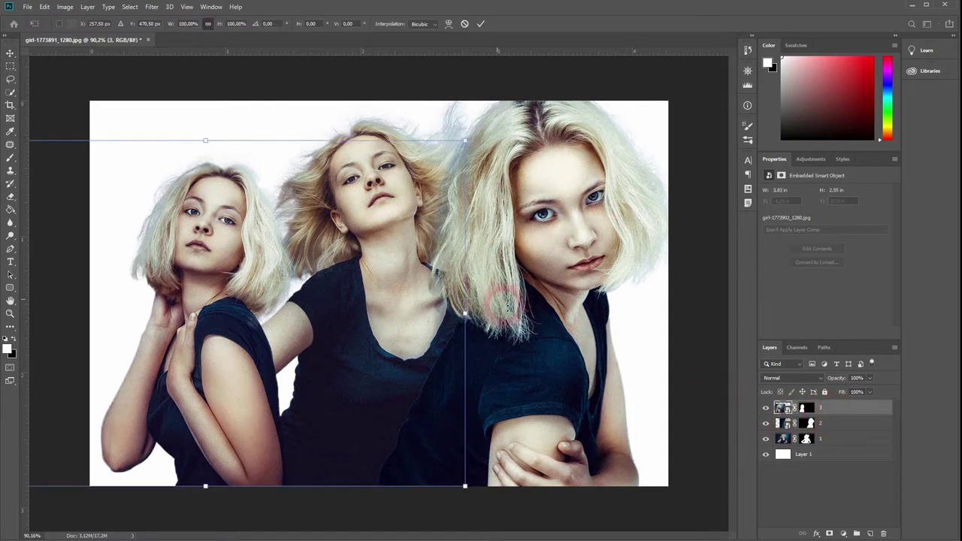
drag(465, 139, 599, 117)
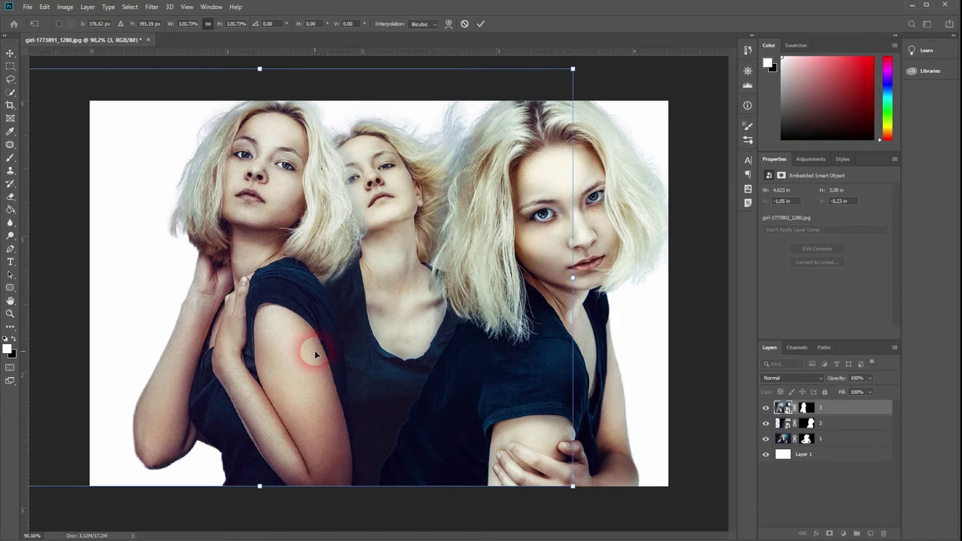
drag(315, 350, 256, 356)
key(Return)
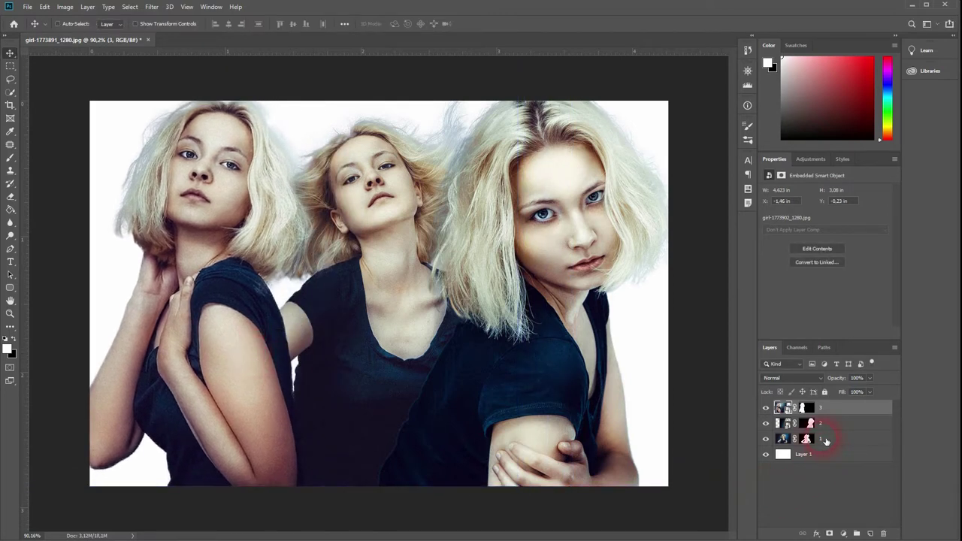
- Enlarge layer 1 to about 110%, shift it back to the middle of the canvas, and move it to the top of the layer stack
click(826, 439)
key(ctrl+t)
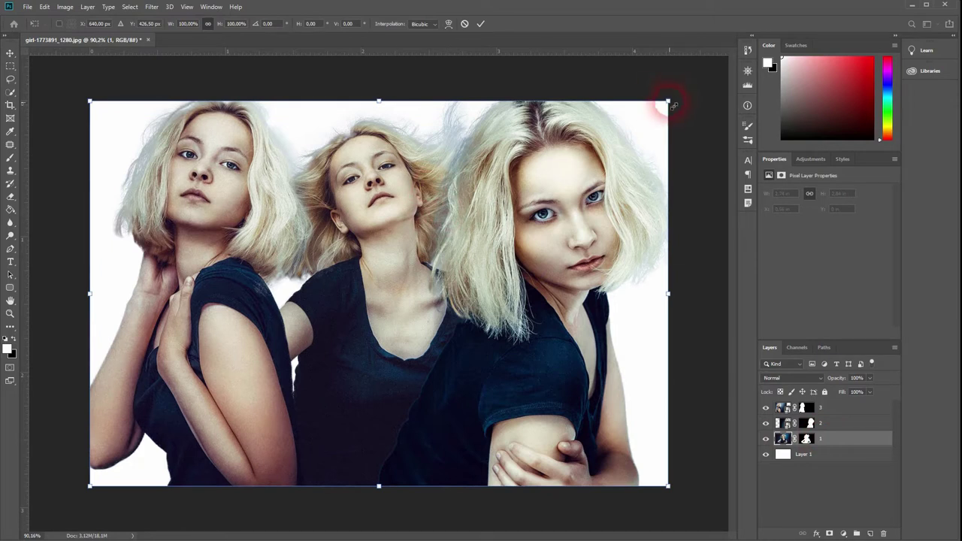
drag(670, 103, 724, 75)
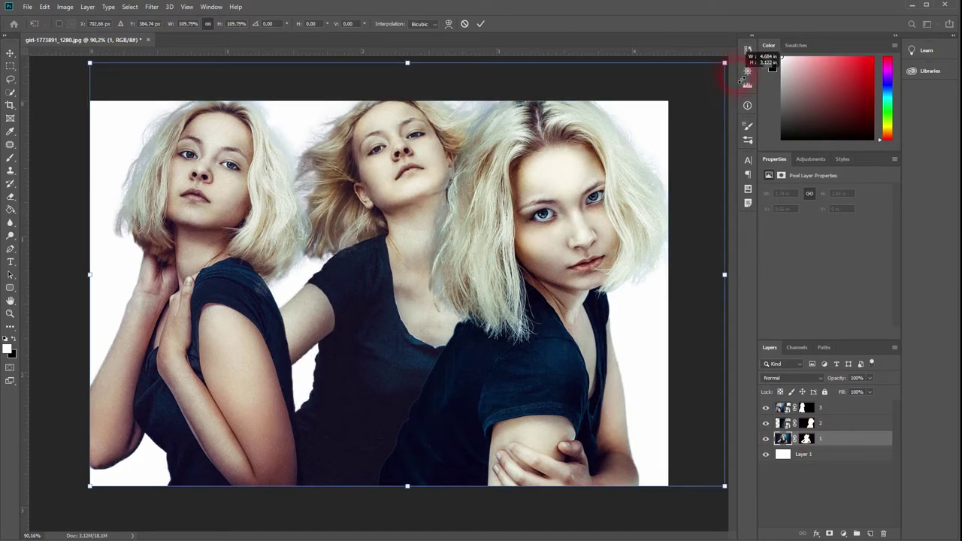
drag(407, 315, 379, 313)
key(Return)
drag(871, 442, 849, 406)
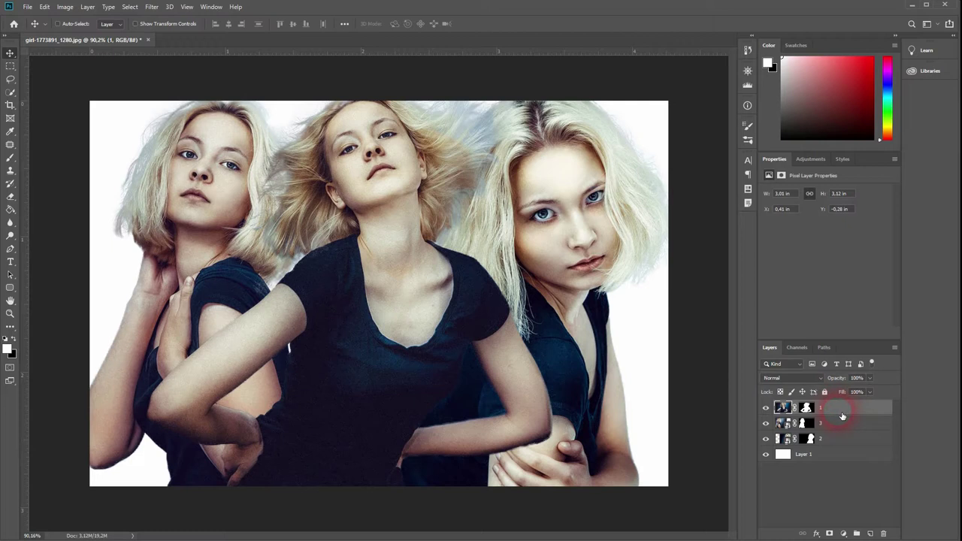
- Turn off the R and G channels in the advanced blending options of layer 2
click(851, 438)
right_click(850, 435)
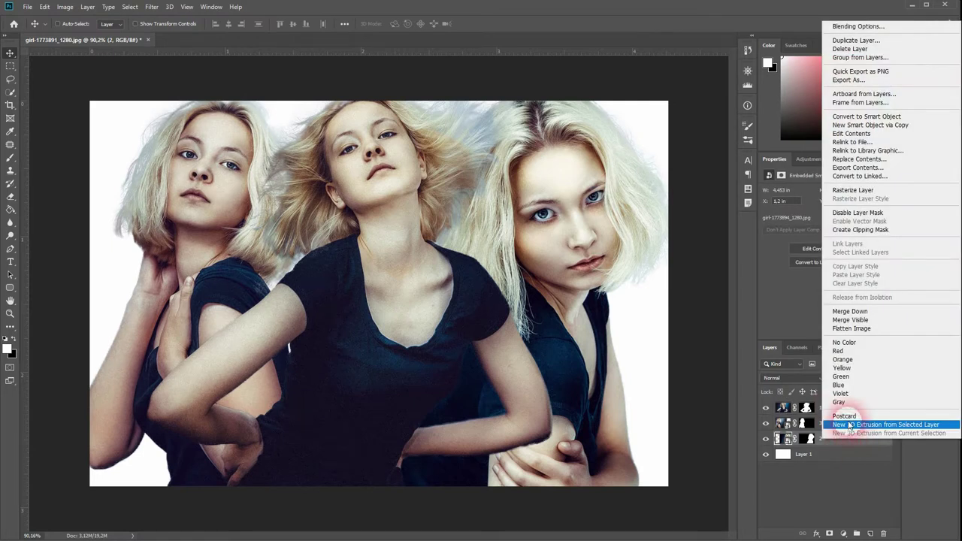
click(857, 27)
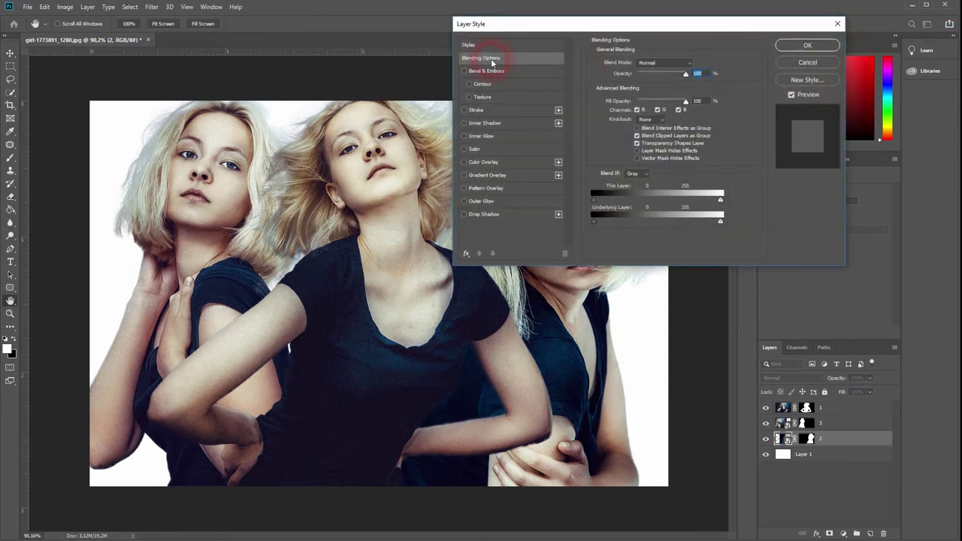
click(637, 110)
click(658, 110)
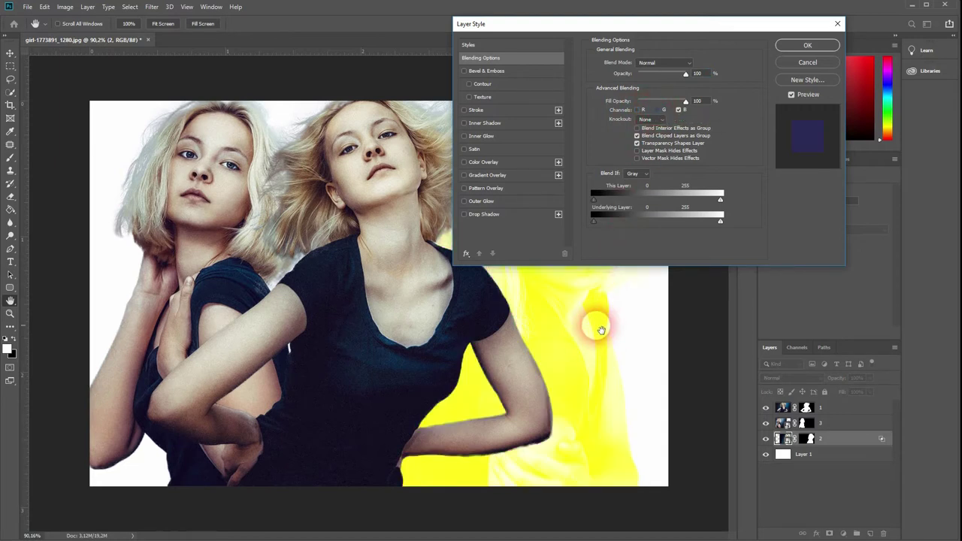
click(806, 45)
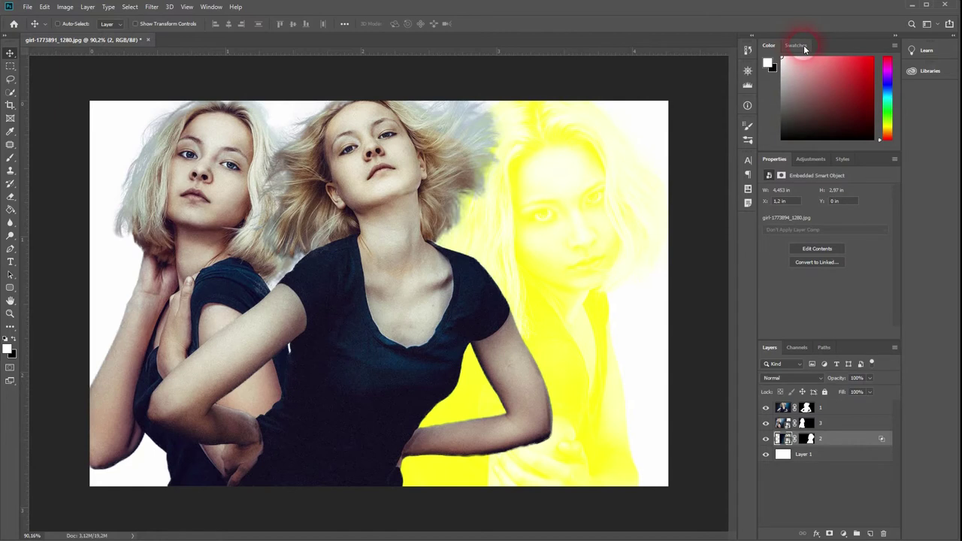
- Turn off the G and B channels in the advanced blending options of layer 3
right_click(843, 425)
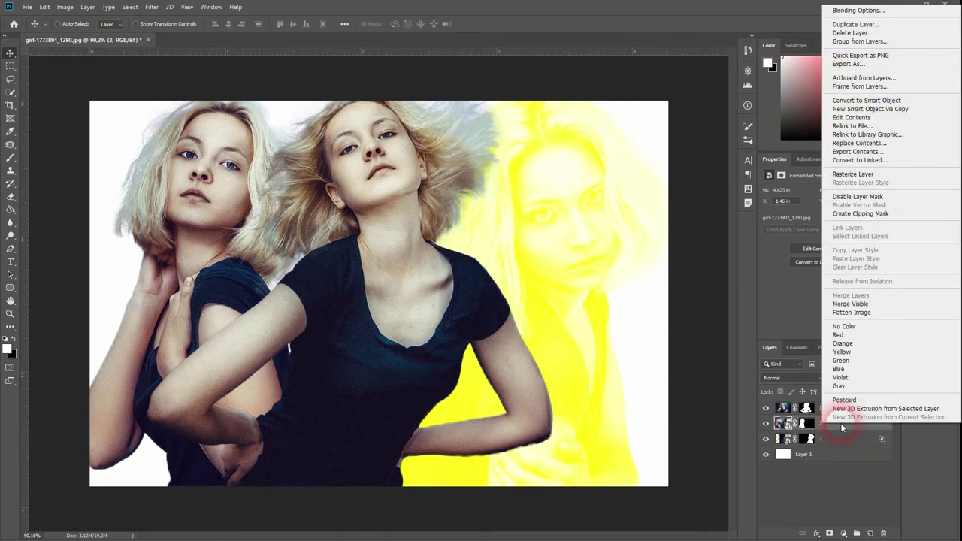
click(864, 11)
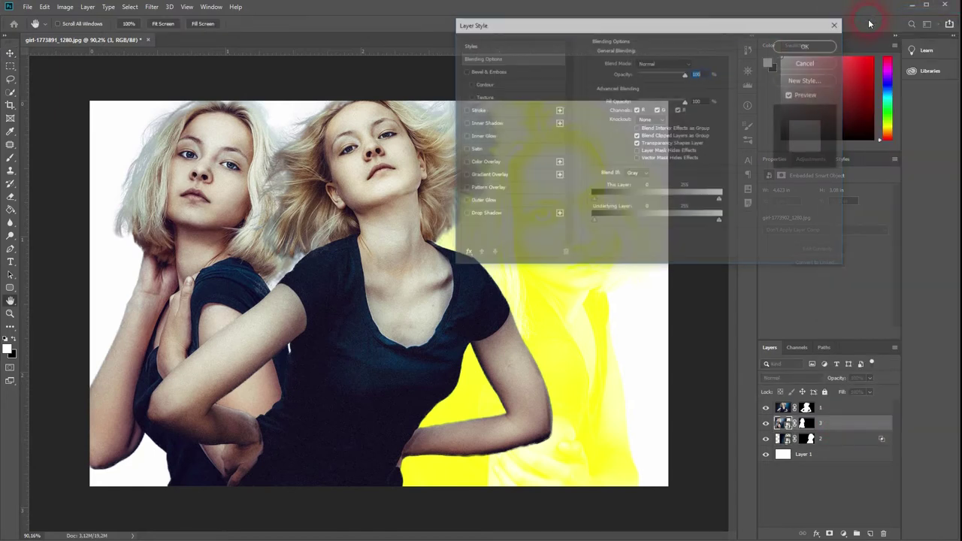
click(657, 109)
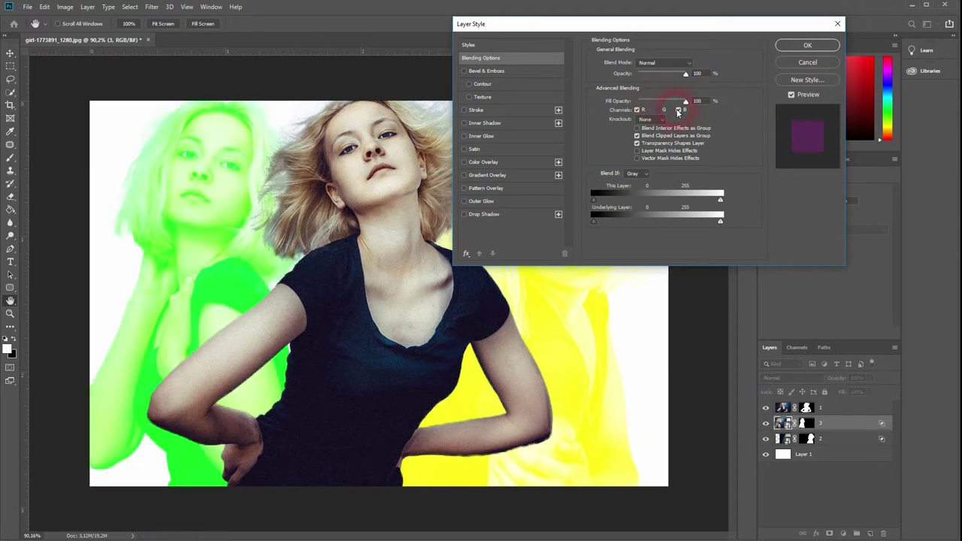
click(678, 110)
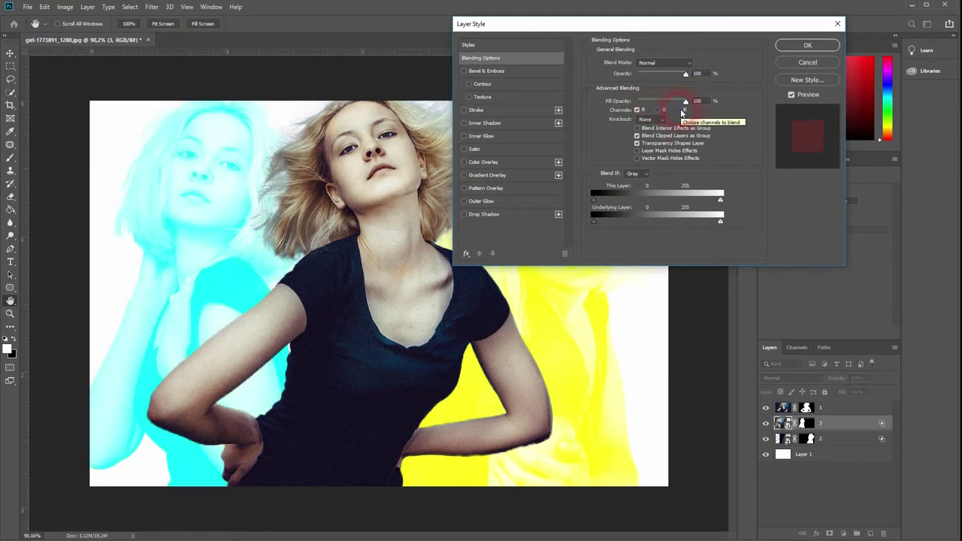
click(806, 46)
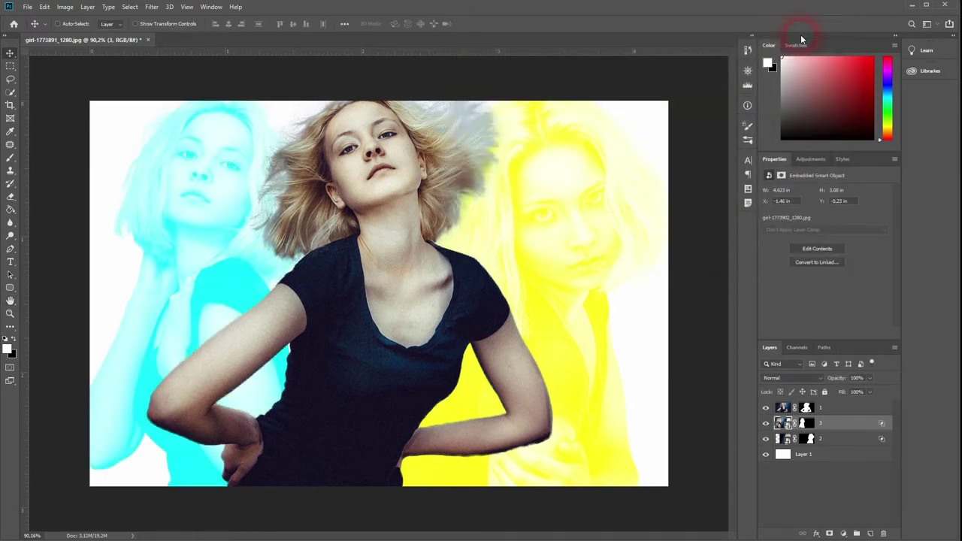
- Turn off the R and B channels in the advanced blending options of layer 1
click(846, 409)
right_click(845, 409)
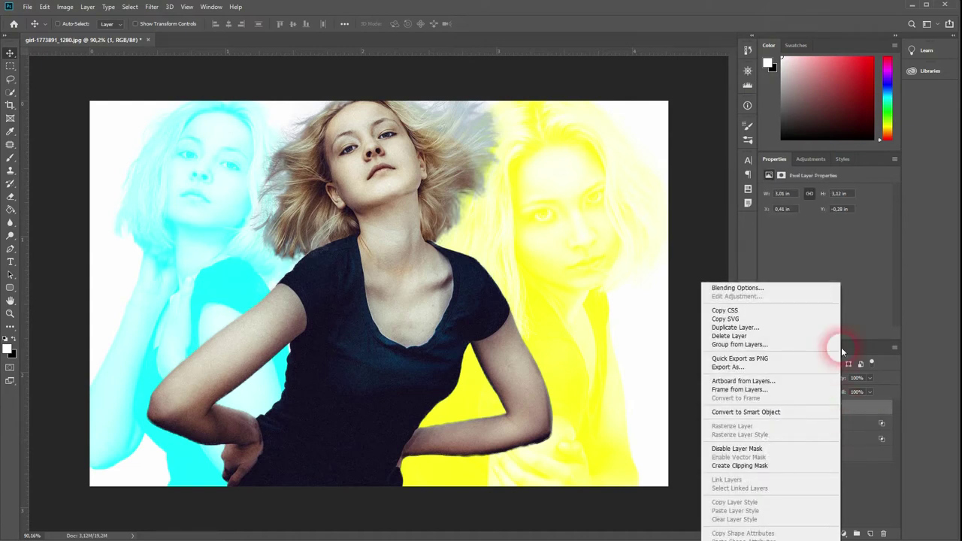
click(779, 288)
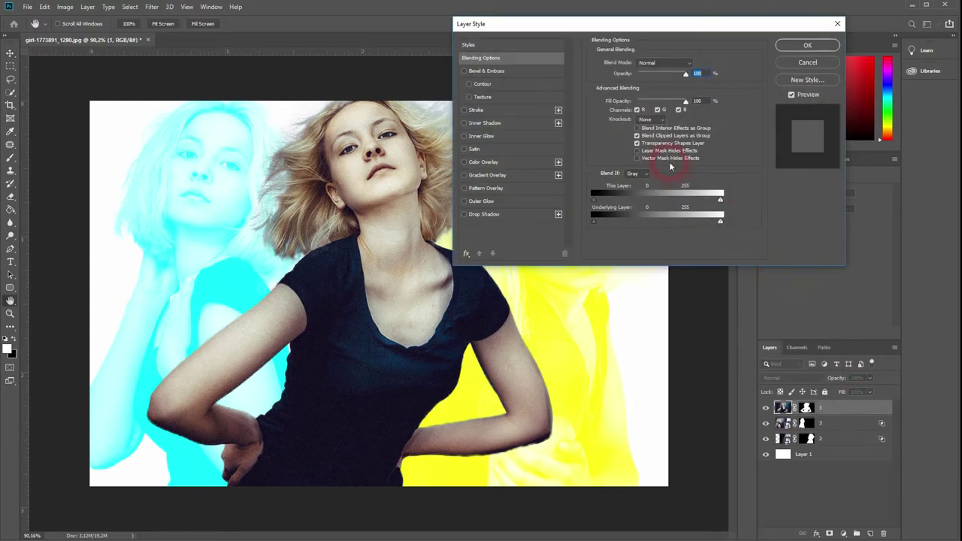
click(638, 110)
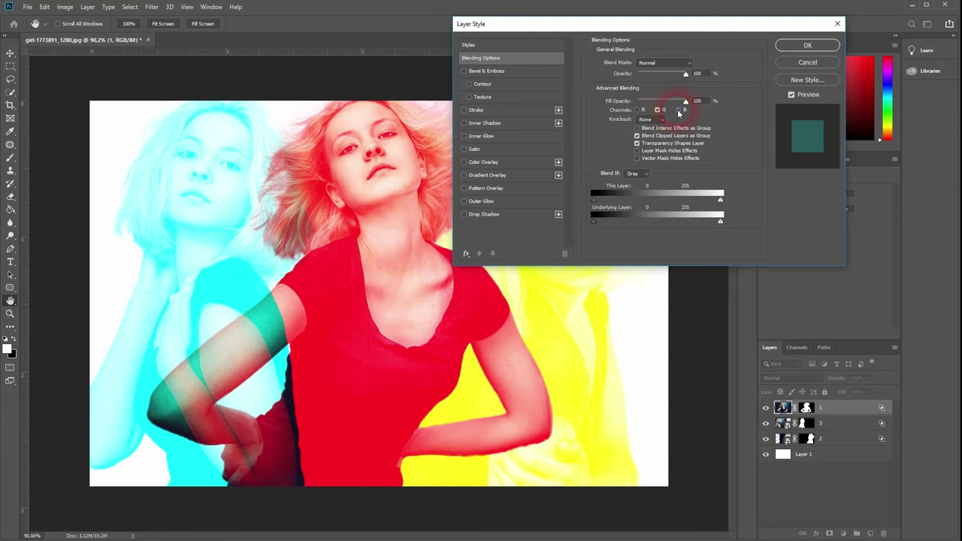
click(679, 110)
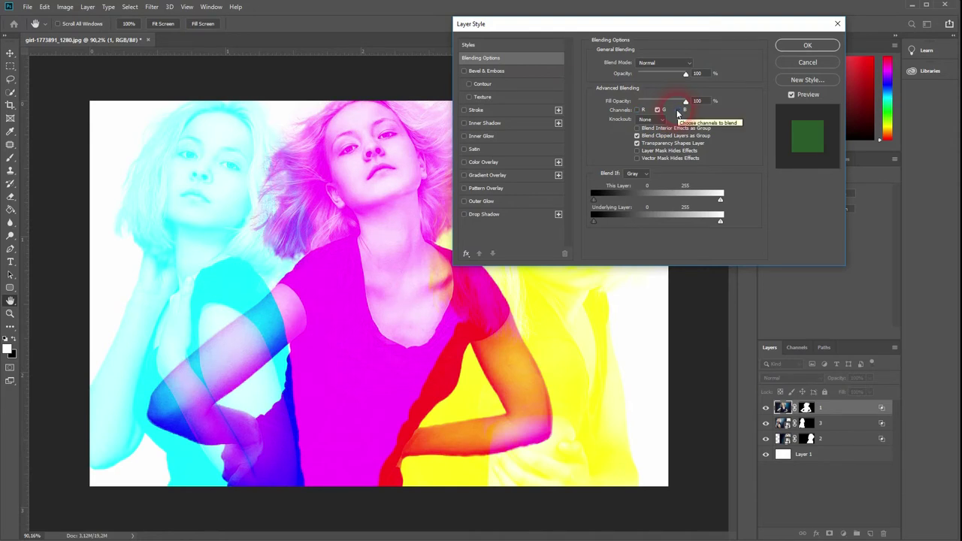
click(733, 199)
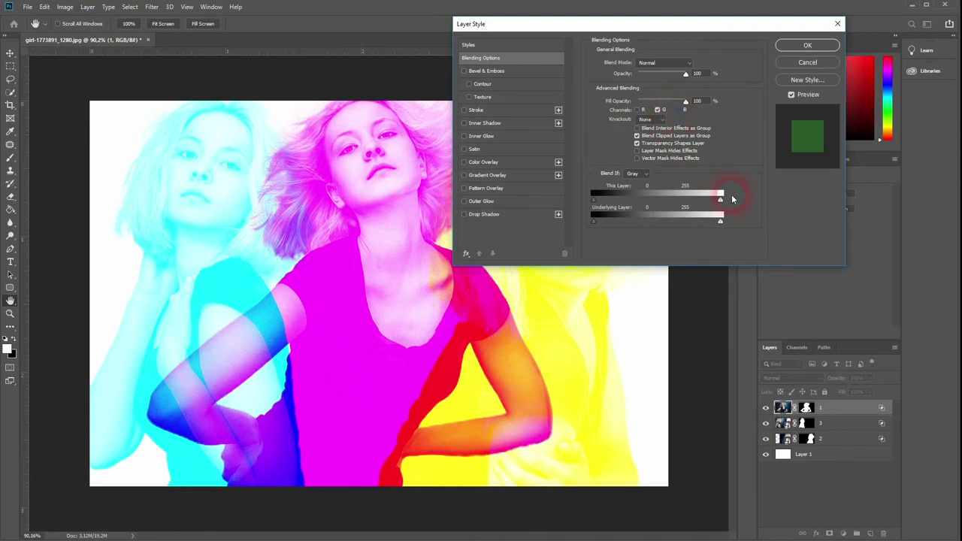
click(807, 45)
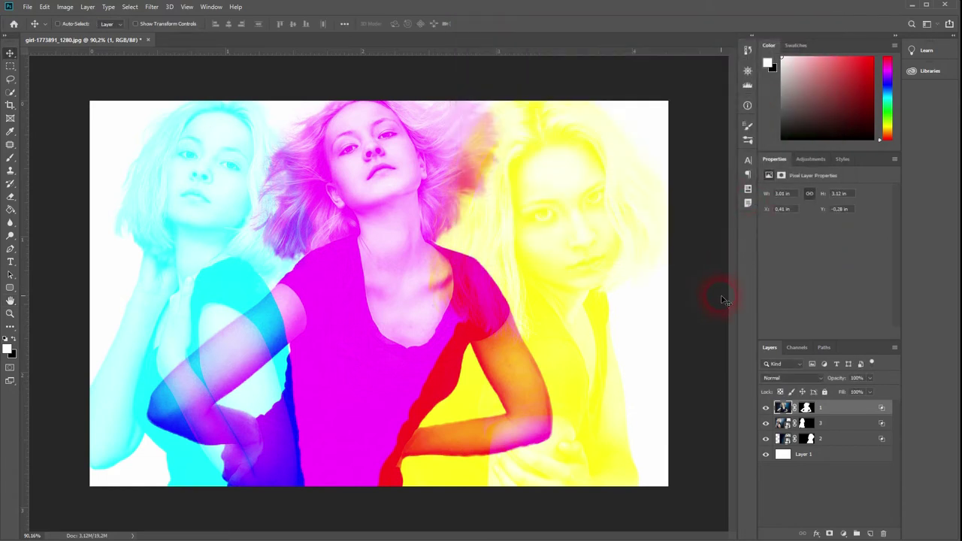
- Try layer 1 beneath layers 3 and 2, and return it to the top of the layer stack
drag(826, 409, 848, 451)
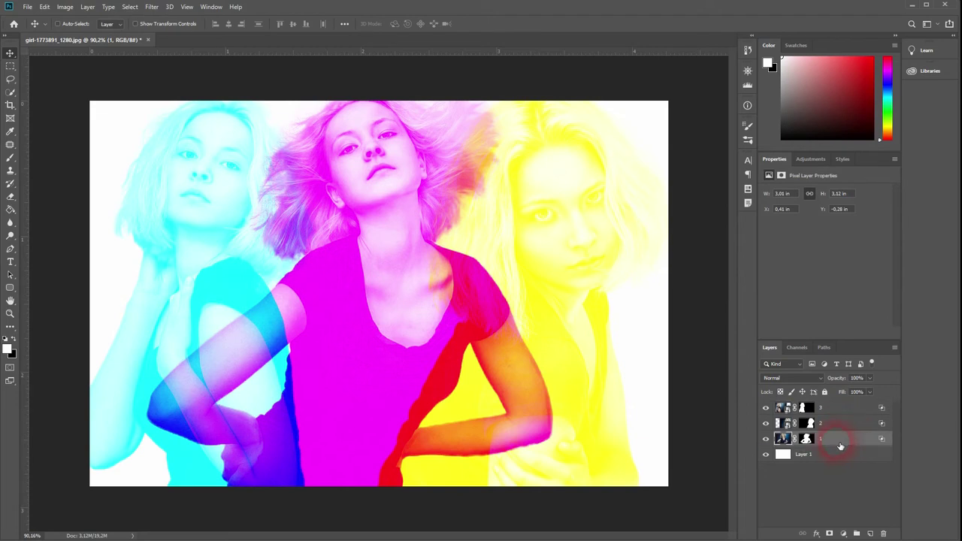
drag(840, 441, 841, 408)
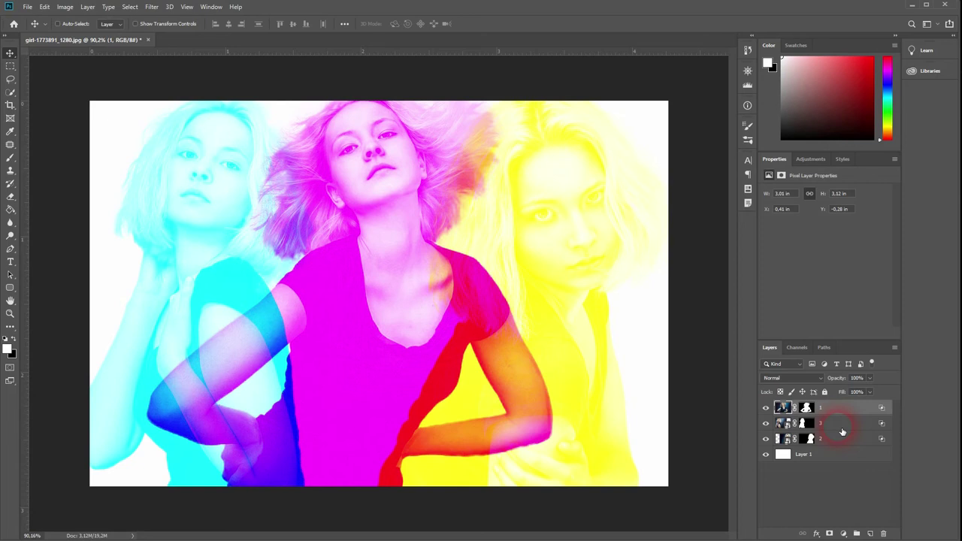
- Lower the opacity of layer 1 to about 65% and of layer 3 to about 79%
drag(845, 381, 827, 389)
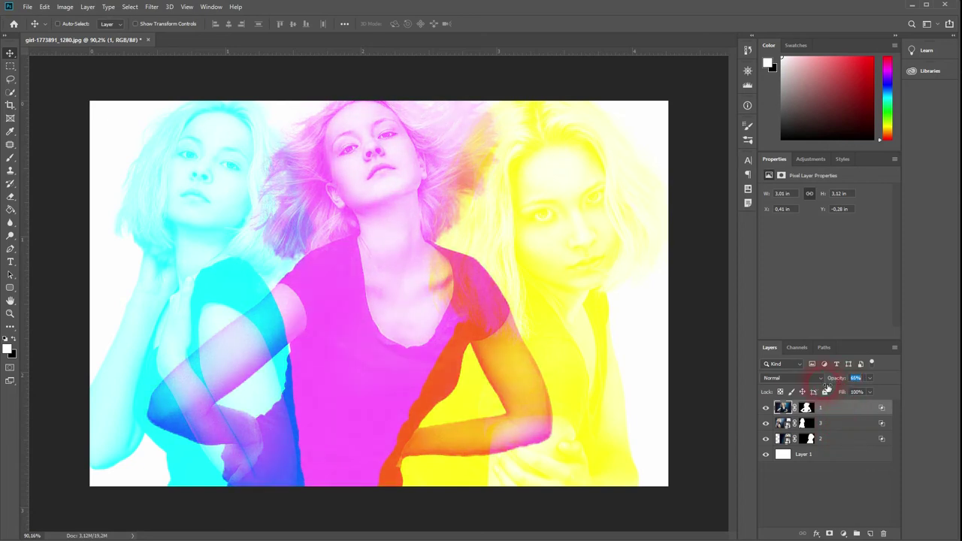
click(847, 426)
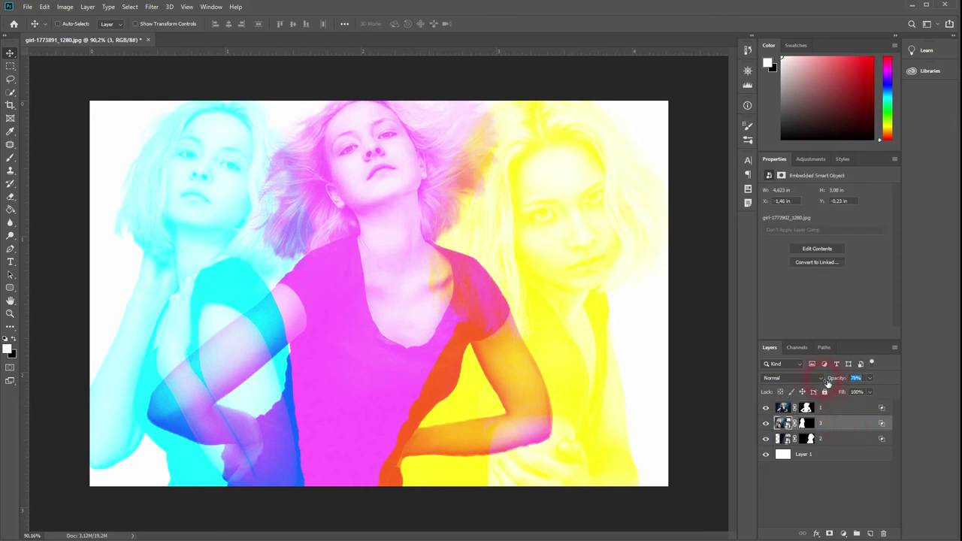
drag(836, 382, 817, 383)
- Set the opacity of layer 2 to 72%
click(848, 438)
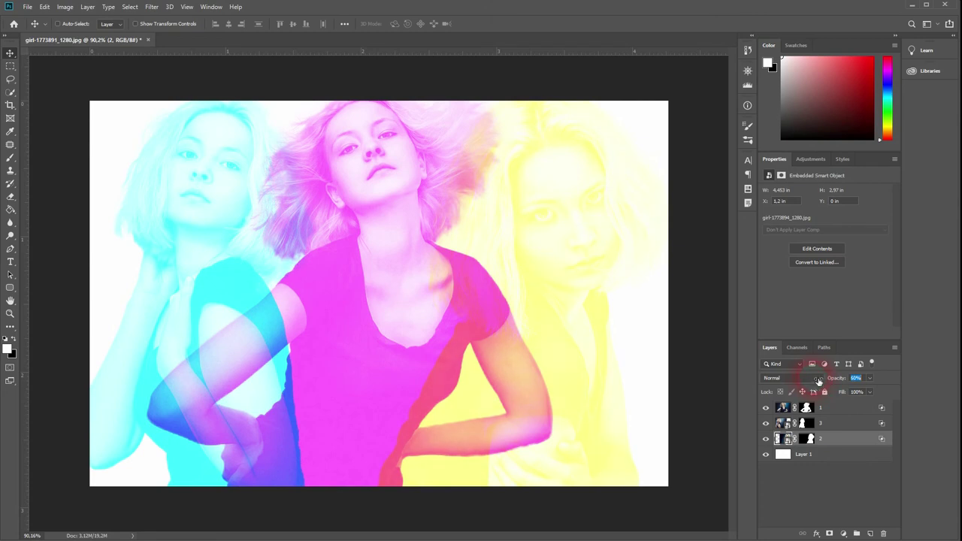
drag(818, 381, 825, 380)
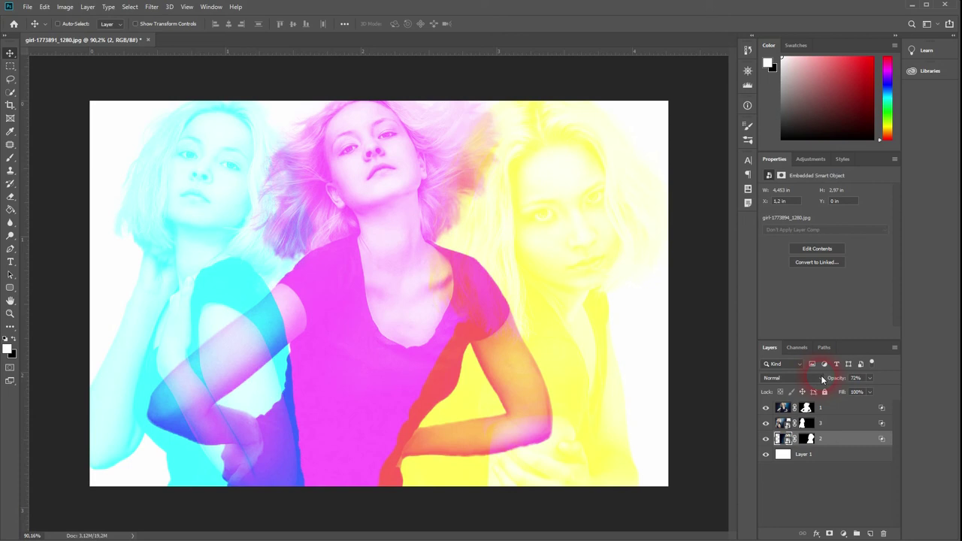
click(698, 432)
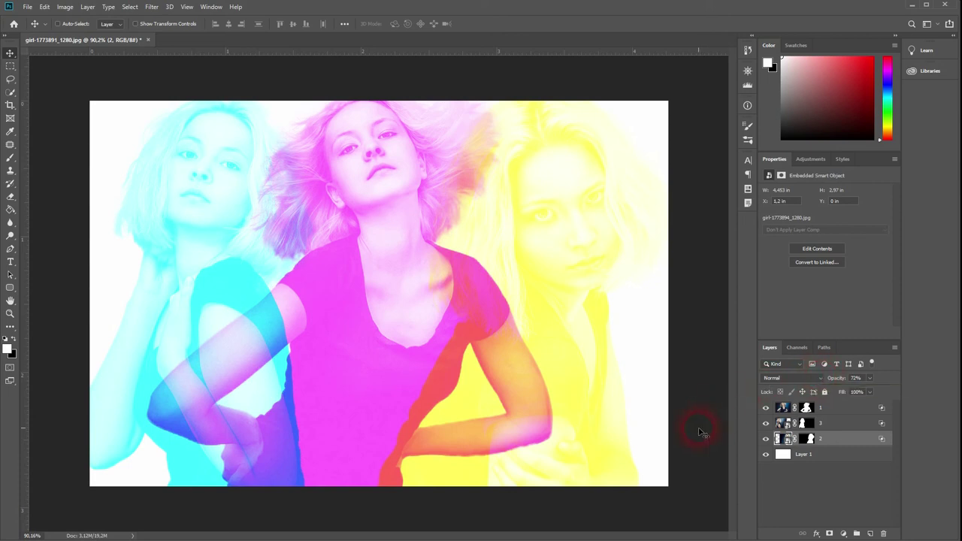